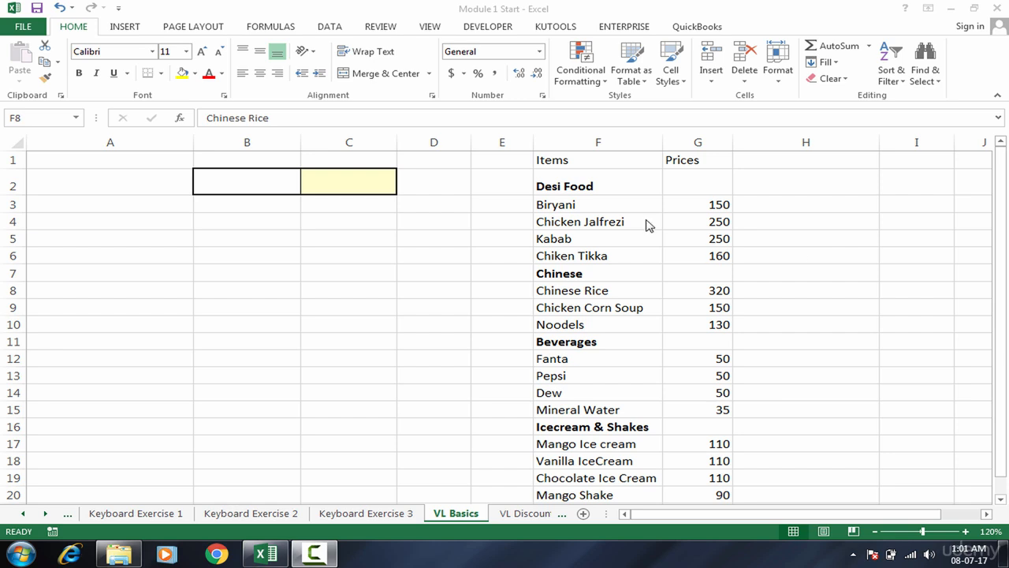
- Examine the category headings and dishes in the Items column, from Desi Food down to Beverages
{"action": "left_click", "coordinate": [568, 259]}
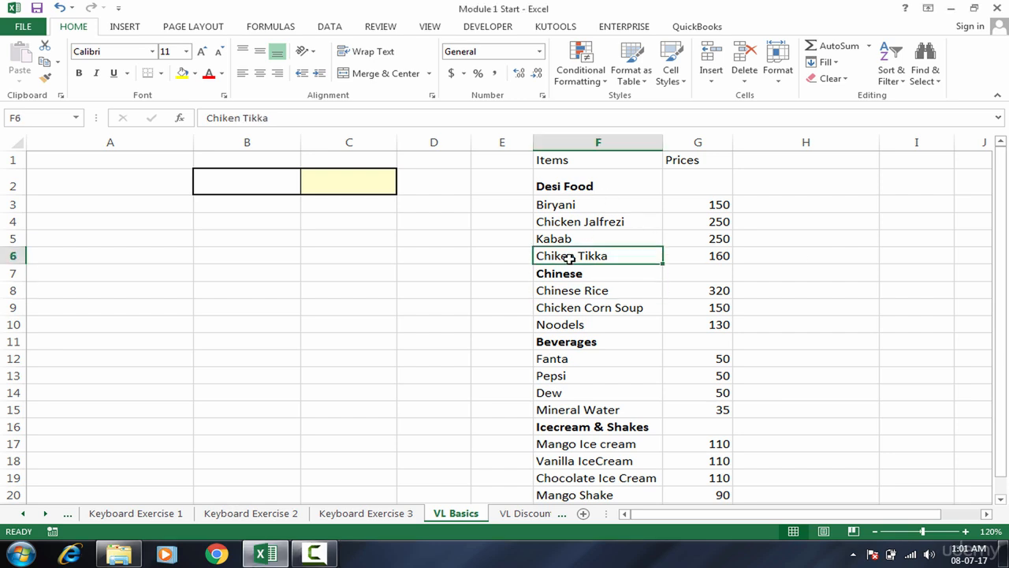
{"action": "left_click", "coordinate": [474, 255]}
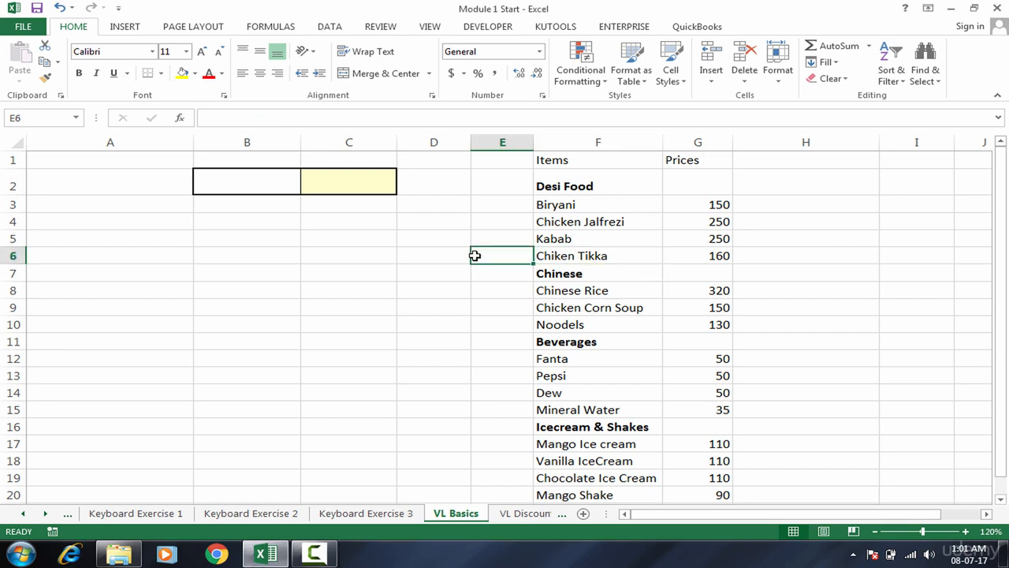
{"action": "left_click", "coordinate": [443, 203]}
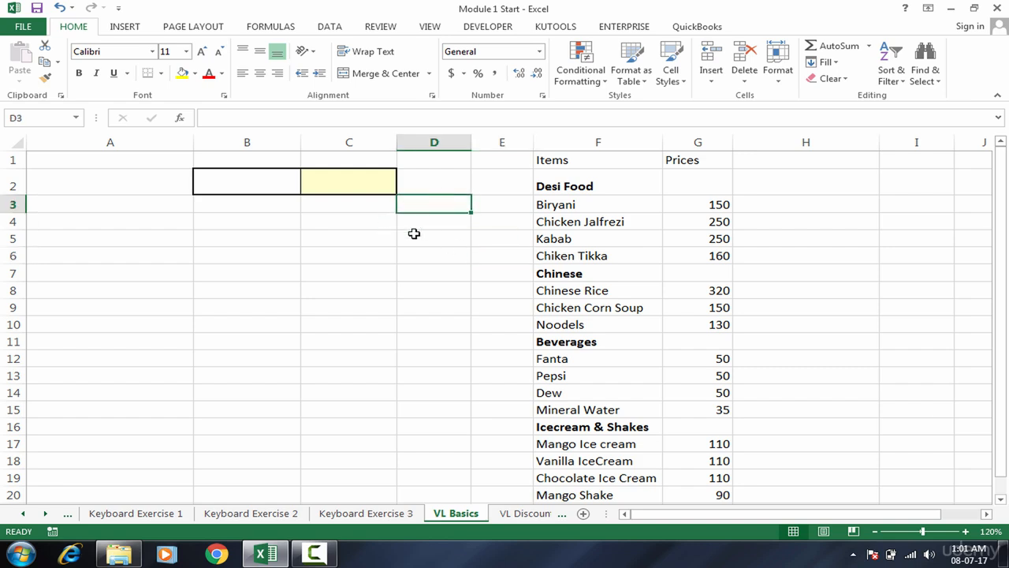
{"action": "left_click", "coordinate": [483, 260]}
{"action": "left_click", "coordinate": [590, 346]}
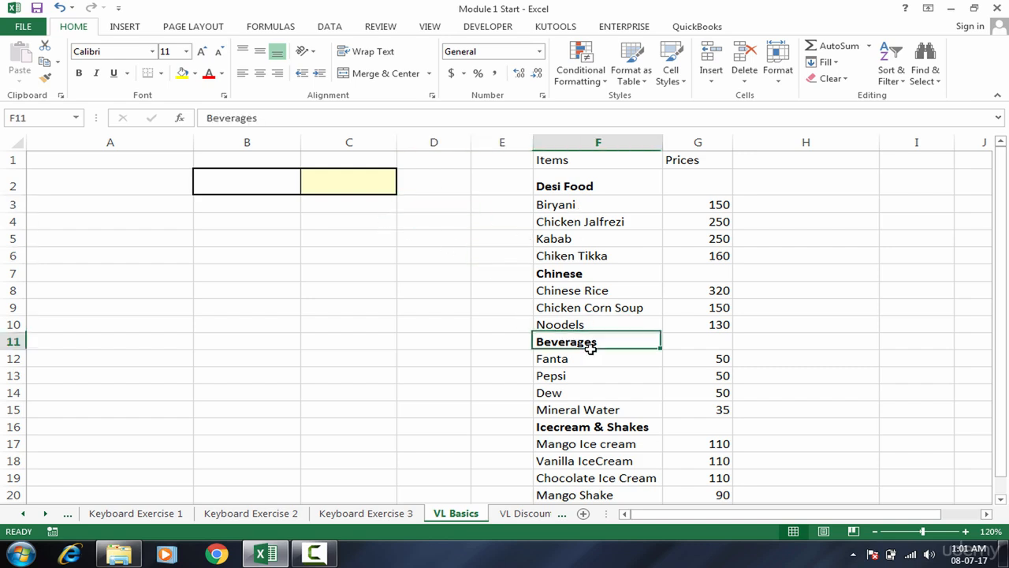
{"action": "left_click", "coordinate": [596, 186]}
{"action": "left_click", "coordinate": [589, 253]}
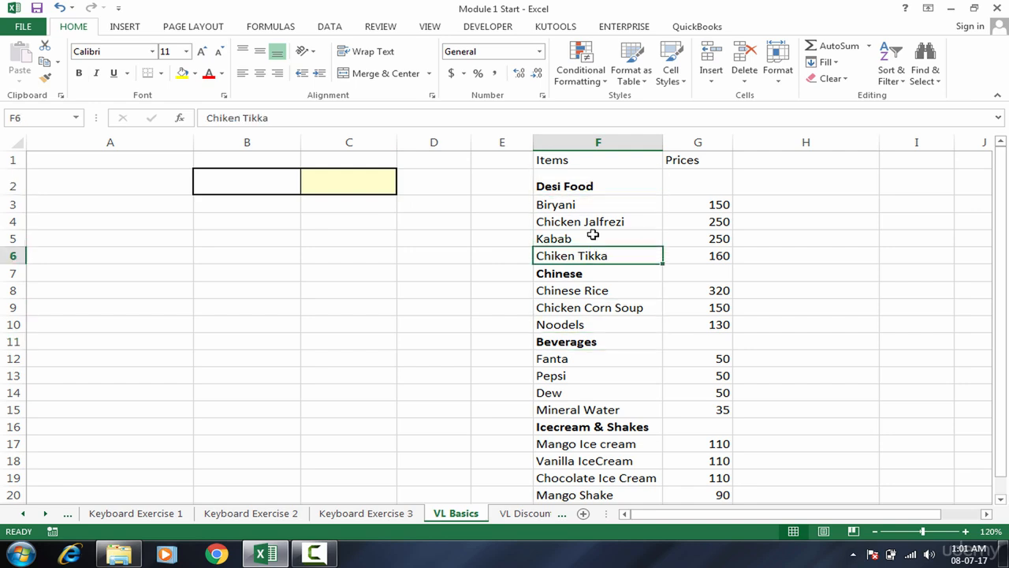
{"action": "left_click", "coordinate": [591, 233]}
{"action": "left_click", "coordinate": [588, 180]}
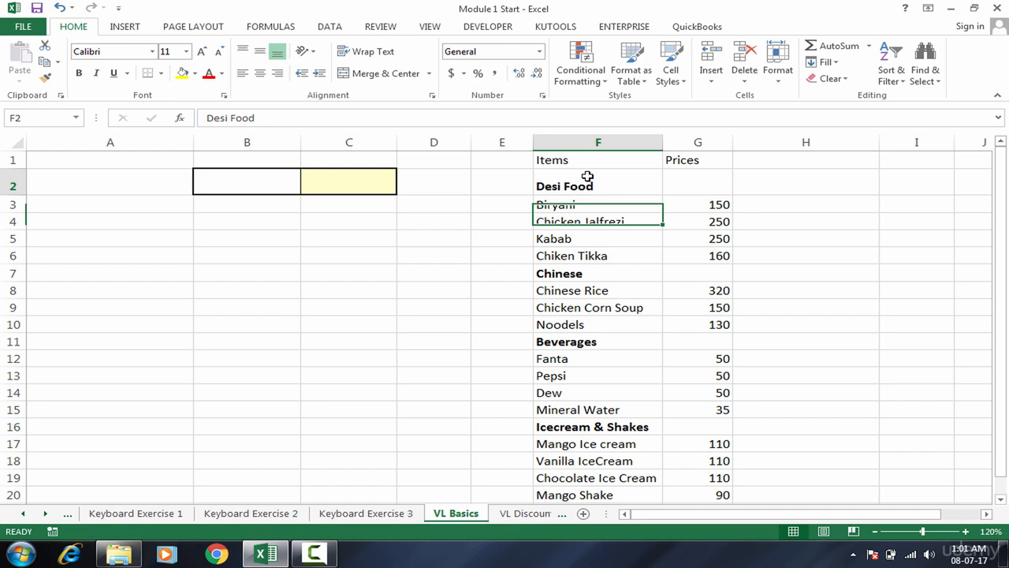
{"action": "left_click", "coordinate": [581, 285]}
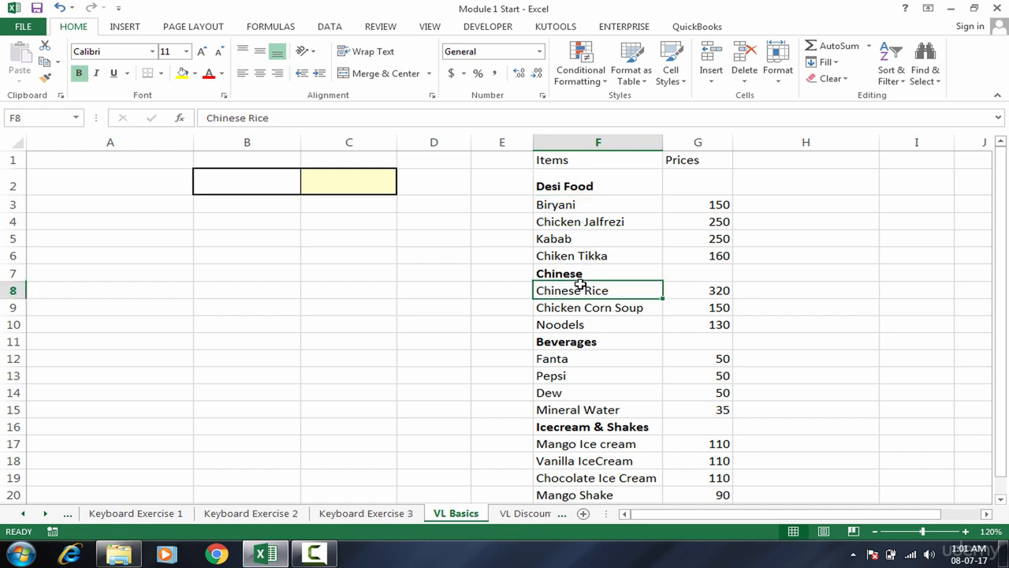
{"action": "left_click", "coordinate": [584, 222]}
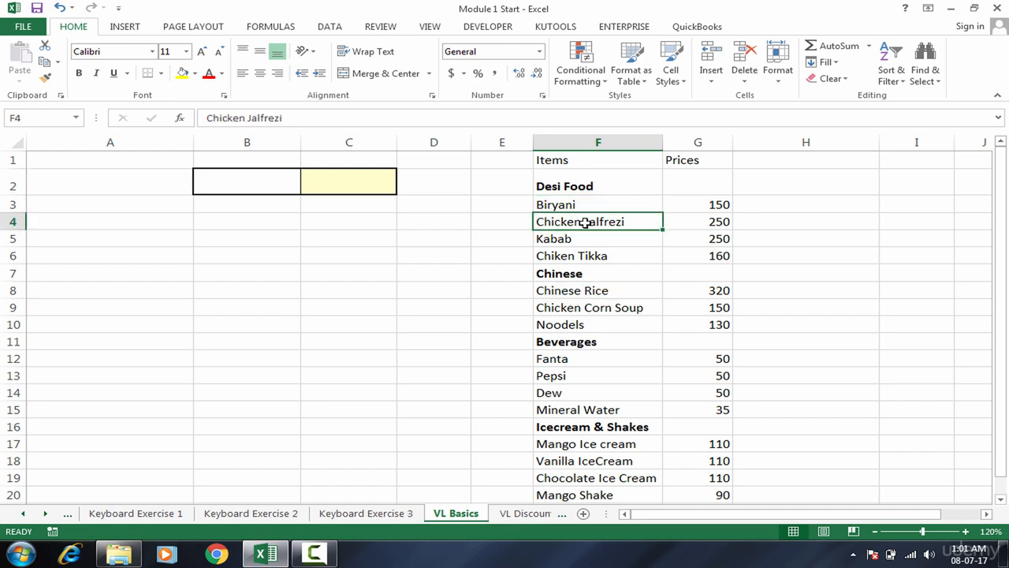
{"action": "left_click", "coordinate": [573, 203]}
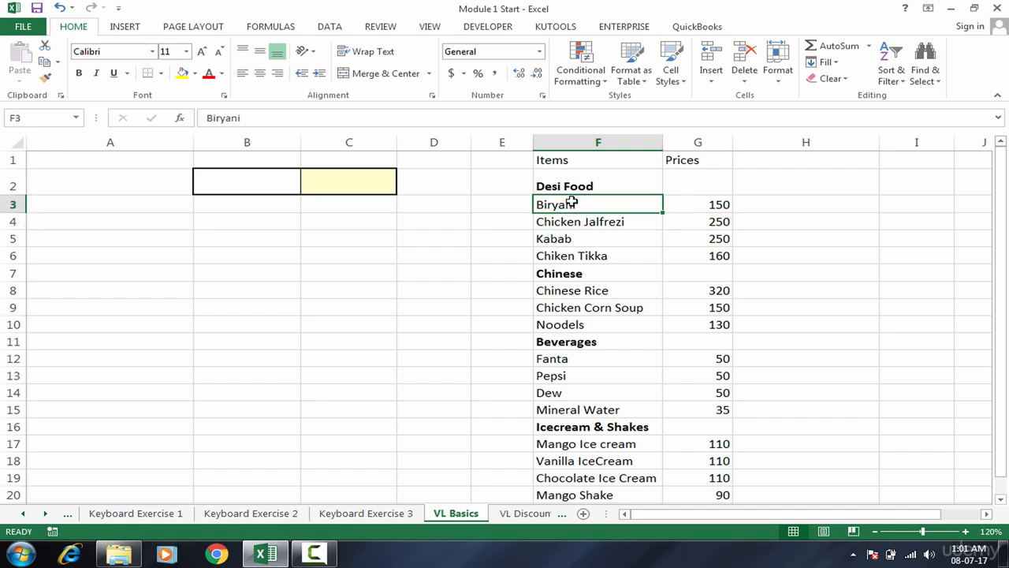
- Review the whole item list in column F from Desi Food to its last rows, including the Mango Shake price
{"action": "left_click", "coordinate": [576, 274]}
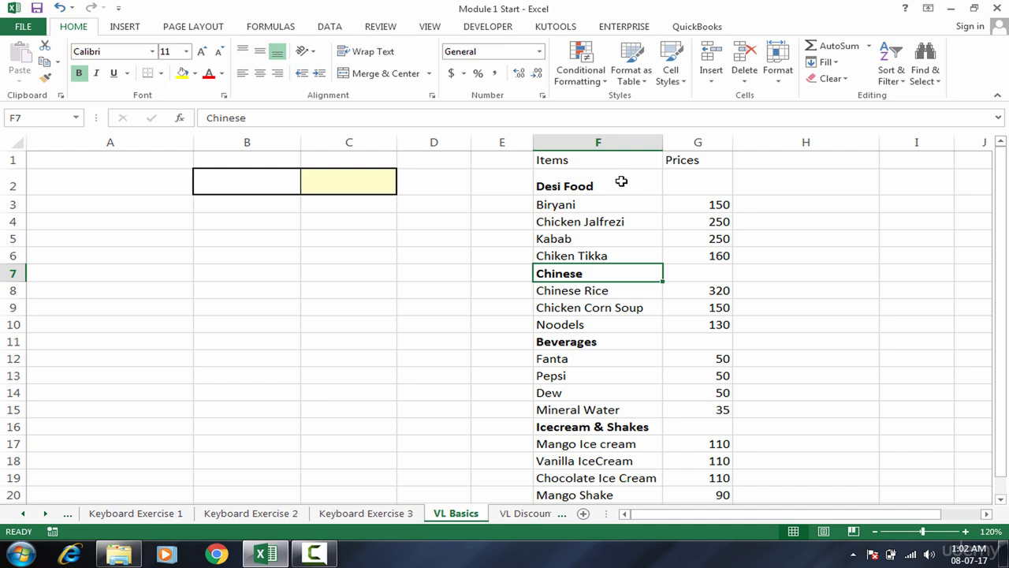
{"action": "left_click_drag", "start_coordinate": [621, 181], "coordinate": [613, 275]}
{"action": "left_click", "coordinate": [608, 307]}
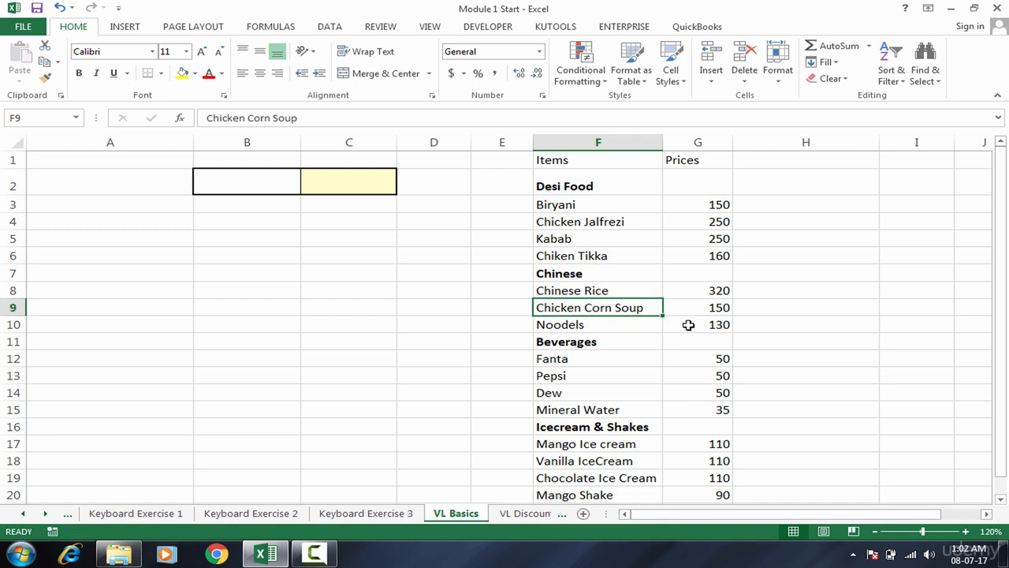
{"action": "left_click", "coordinate": [588, 167]}
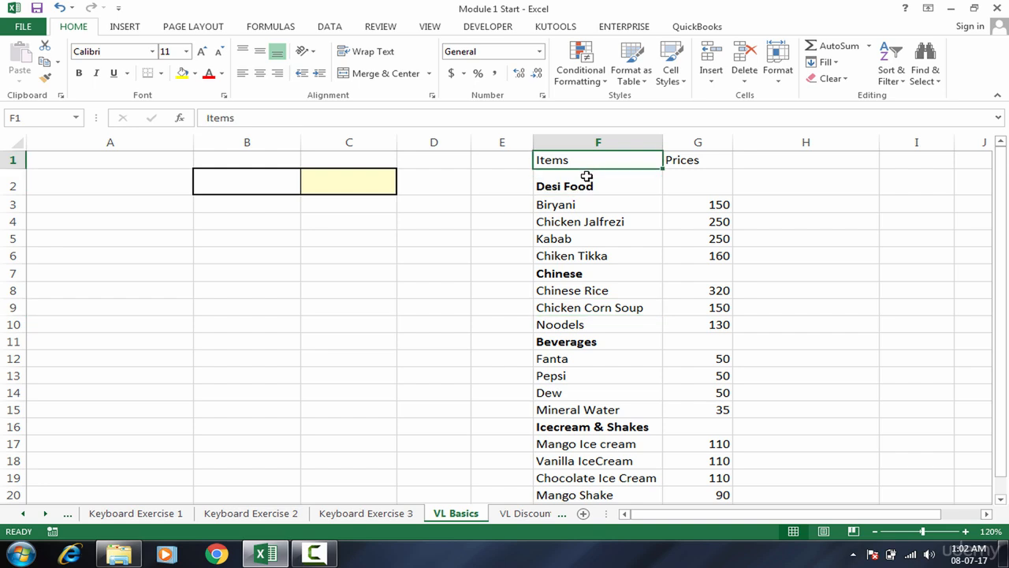
{"action": "key", "text": "Down"}
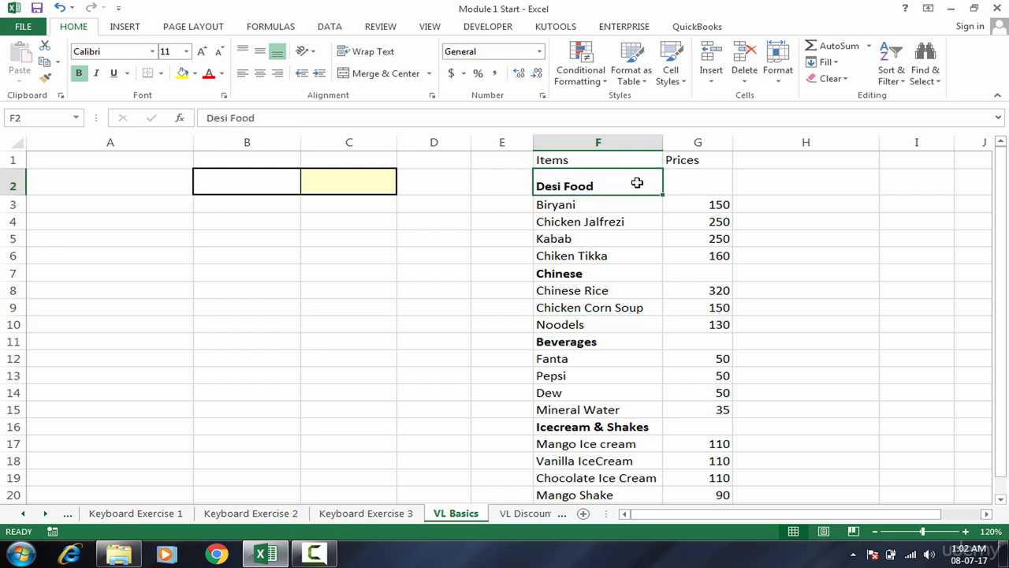
{"action": "left_click_drag", "start_coordinate": [636, 182], "coordinate": [904, 187]}
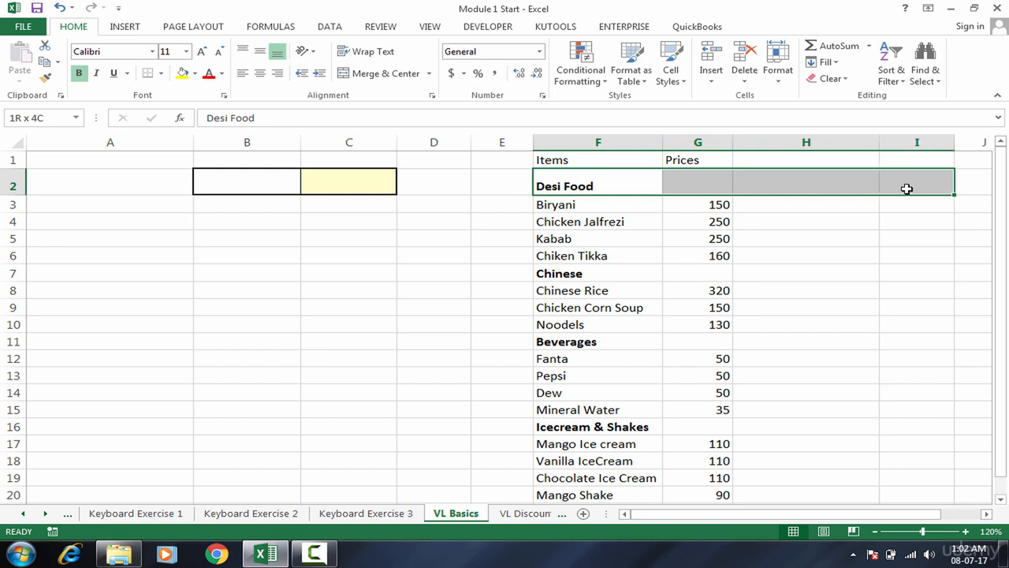
{"action": "left_click", "coordinate": [599, 187]}
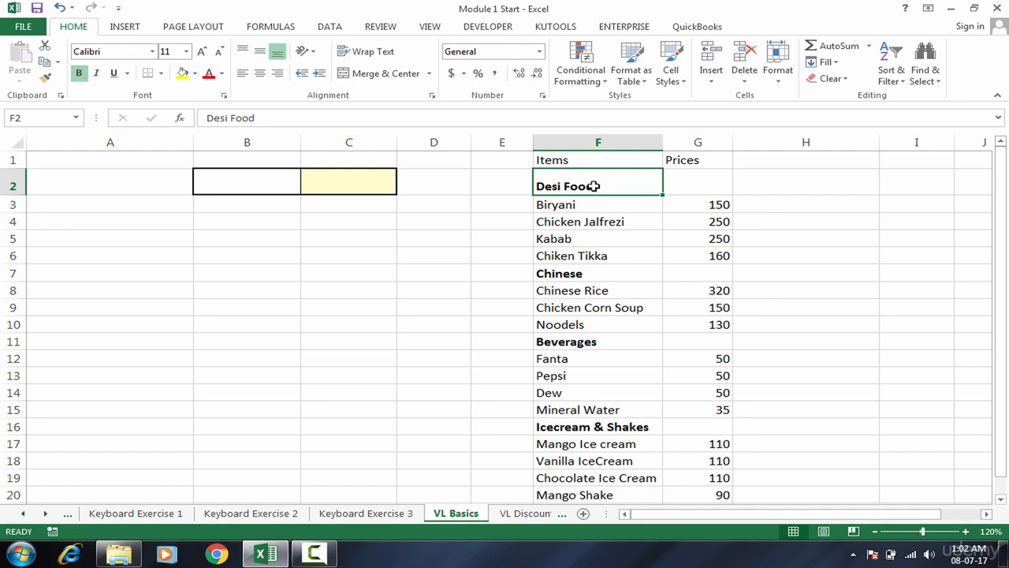
{"action": "left_click_drag", "start_coordinate": [592, 187], "coordinate": [590, 417]}
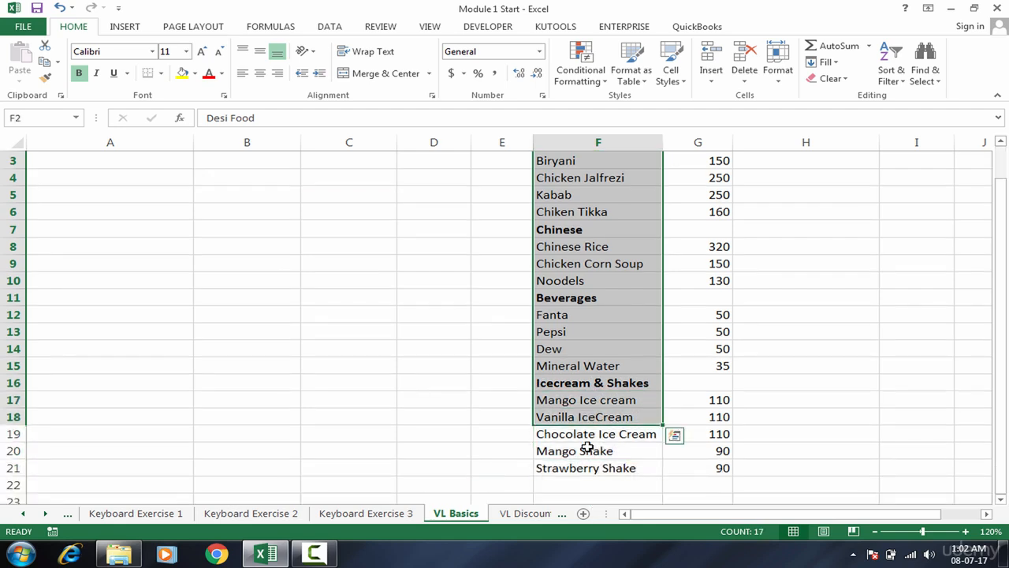
{"action": "left_click", "coordinate": [587, 451]}
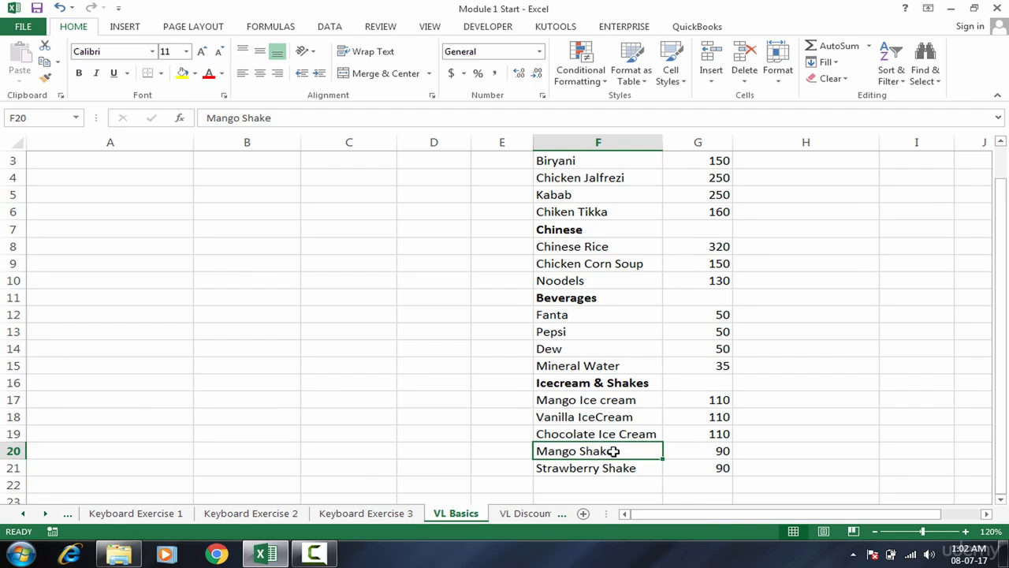
{"action": "left_click", "coordinate": [692, 449]}
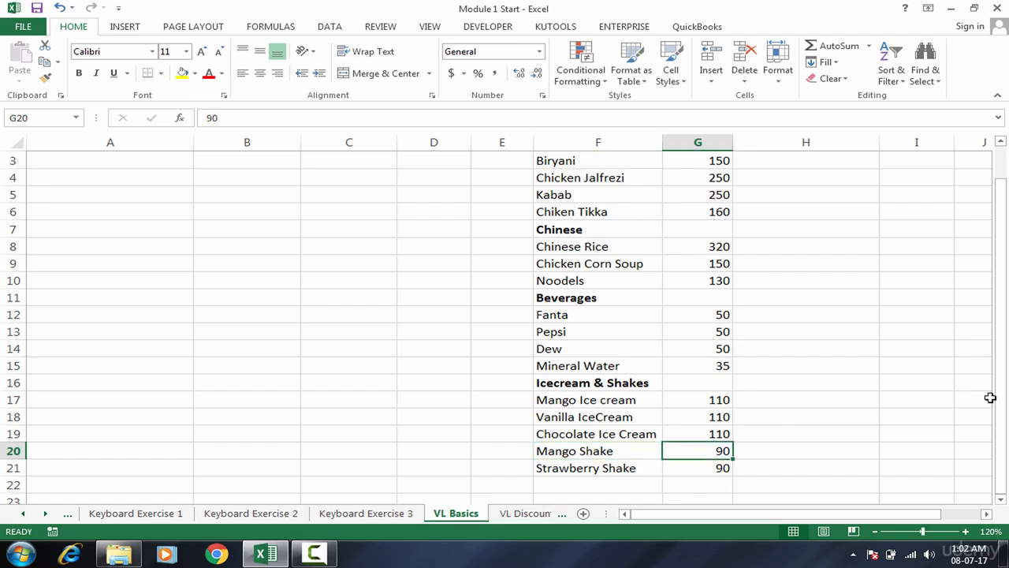
{"action": "left_click_drag", "start_coordinate": [999, 409], "coordinate": [998, 292]}
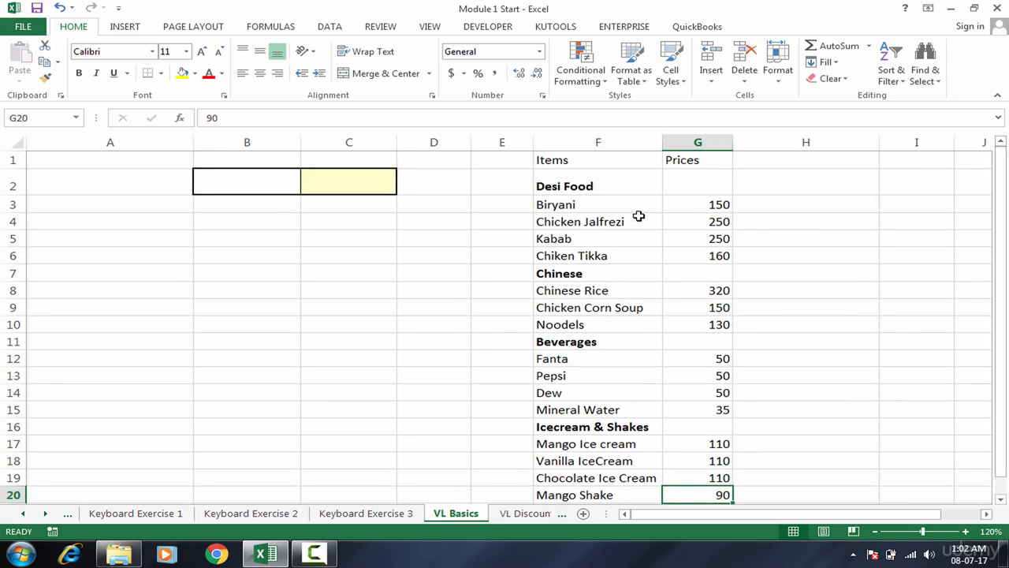
- Look over the vertical run of item names from the Desi Food heading through Dew
{"action": "left_click_drag", "start_coordinate": [611, 168], "coordinate": [616, 359]}
{"action": "left_click", "coordinate": [613, 303]}
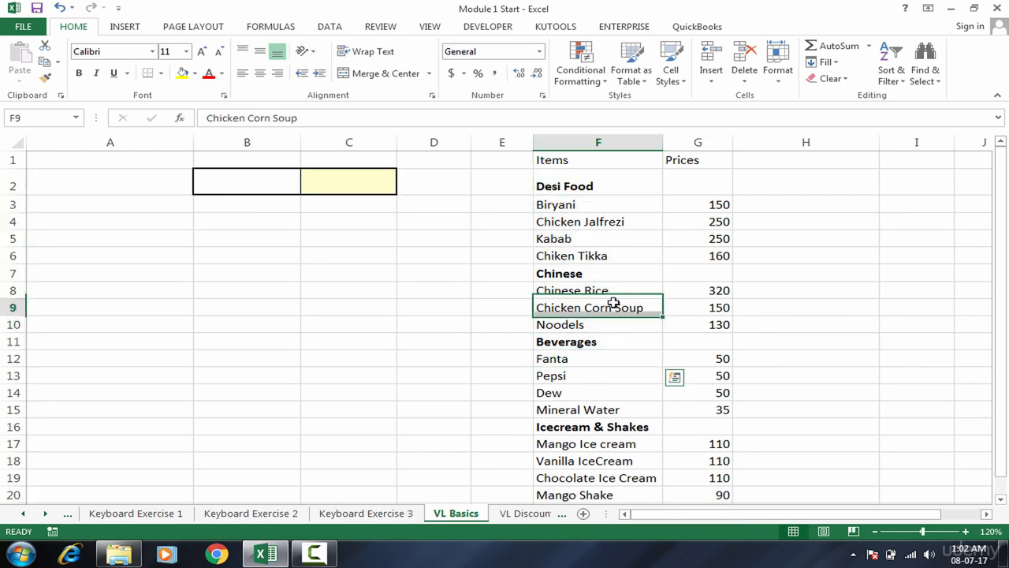
{"action": "left_click", "coordinate": [591, 184]}
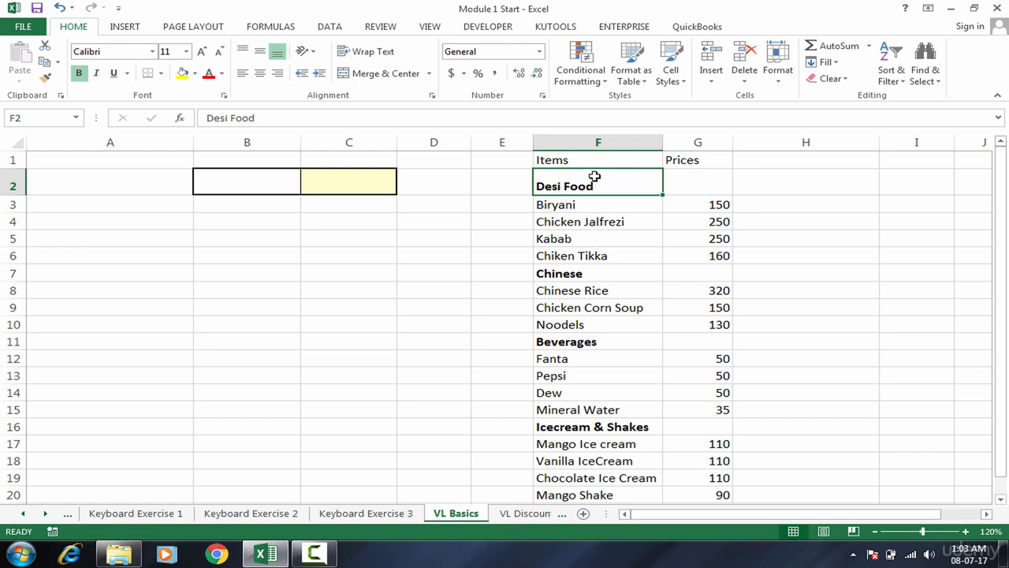
{"action": "left_click_drag", "start_coordinate": [593, 187], "coordinate": [597, 341]}
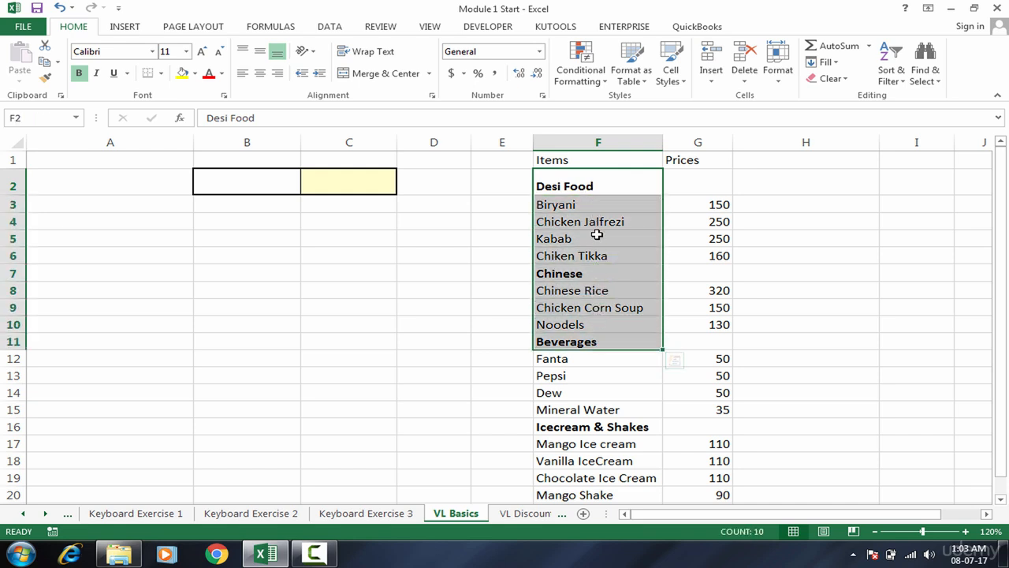
{"action": "left_click", "coordinate": [602, 311]}
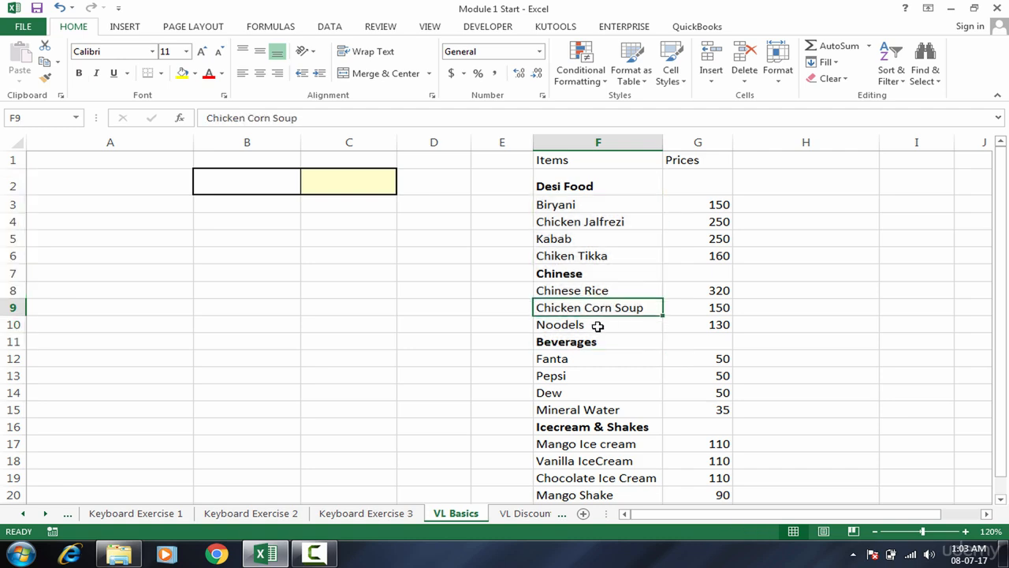
{"action": "left_click", "coordinate": [598, 326]}
{"action": "left_click_drag", "start_coordinate": [591, 184], "coordinate": [588, 289]}
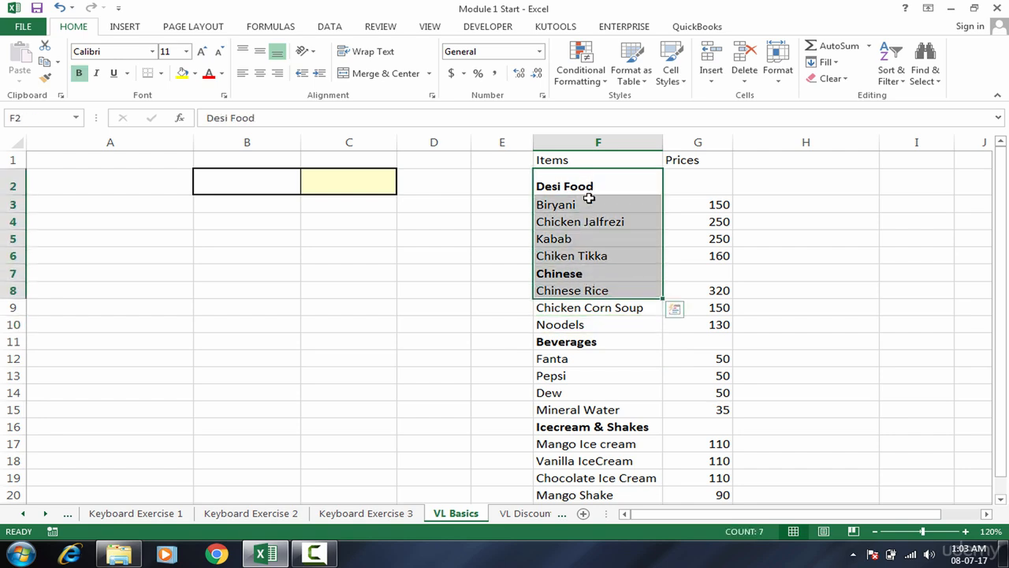
{"action": "left_click_drag", "start_coordinate": [589, 202], "coordinate": [588, 390]}
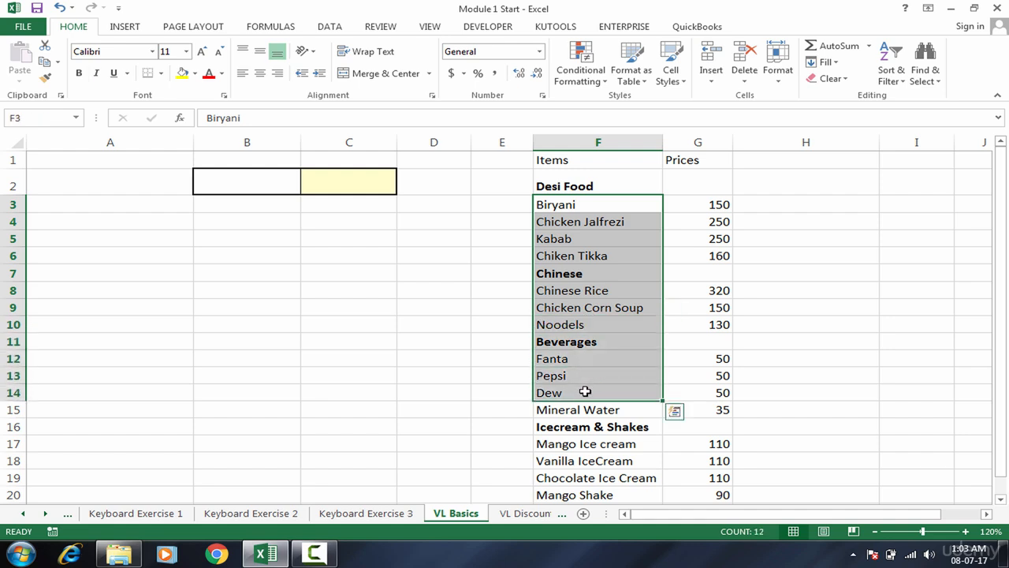
{"action": "left_click", "coordinate": [582, 390]}
- Examine the Prices column against the items, from Mango Shake and Vanilla IceCream up to Chinese Rice
{"action": "left_click", "coordinate": [689, 394]}
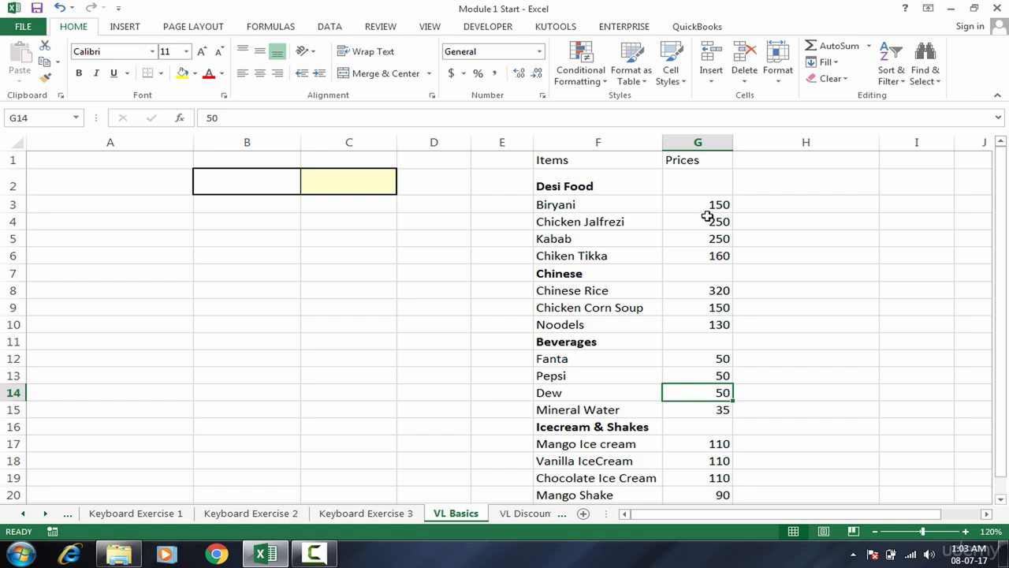
{"action": "left_click_drag", "start_coordinate": [707, 220], "coordinate": [705, 495]}
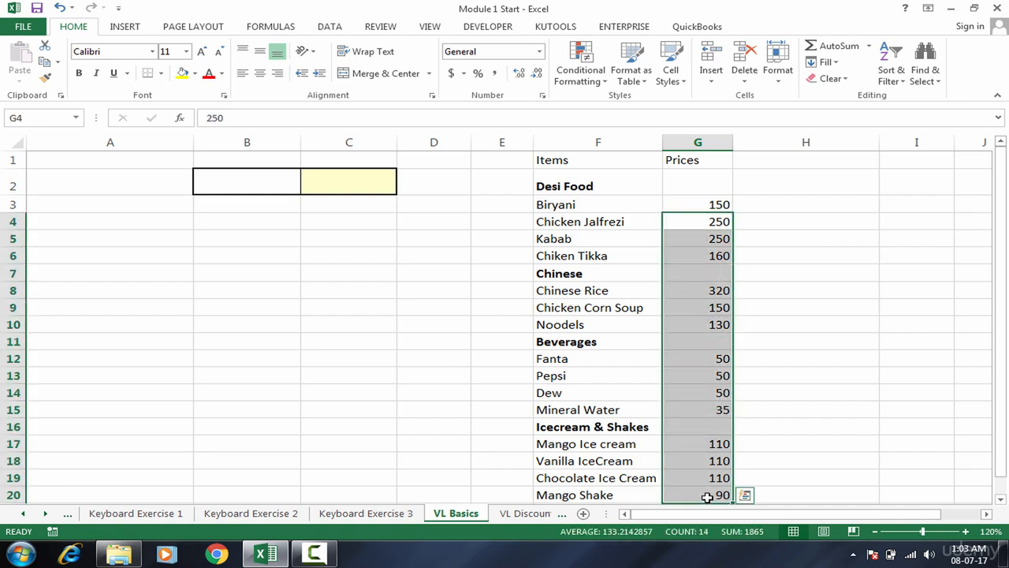
{"action": "left_click", "coordinate": [705, 496]}
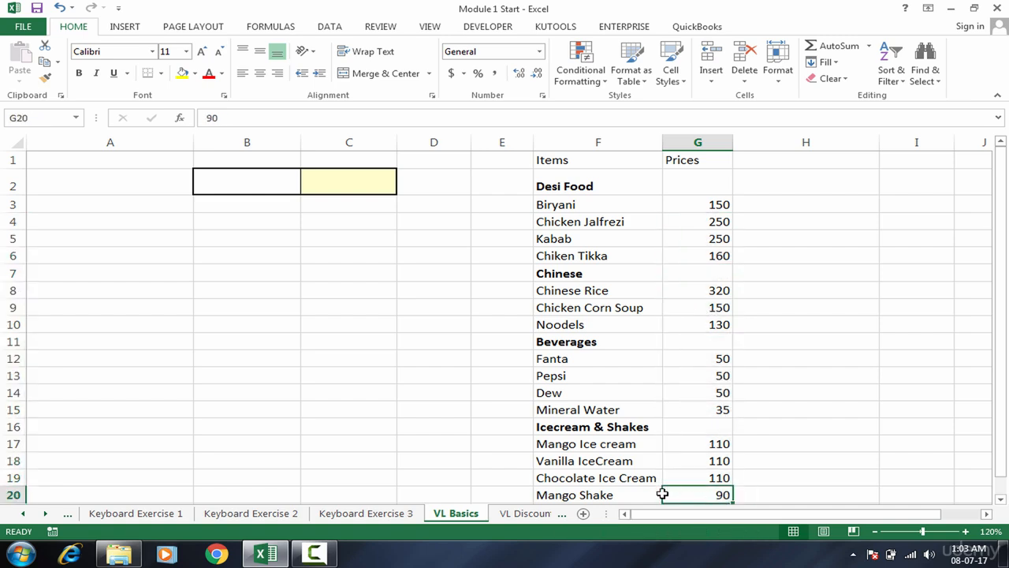
{"action": "left_click", "coordinate": [716, 461]}
{"action": "left_click", "coordinate": [715, 409]}
{"action": "left_click", "coordinate": [714, 350]}
{"action": "left_click", "coordinate": [713, 238]}
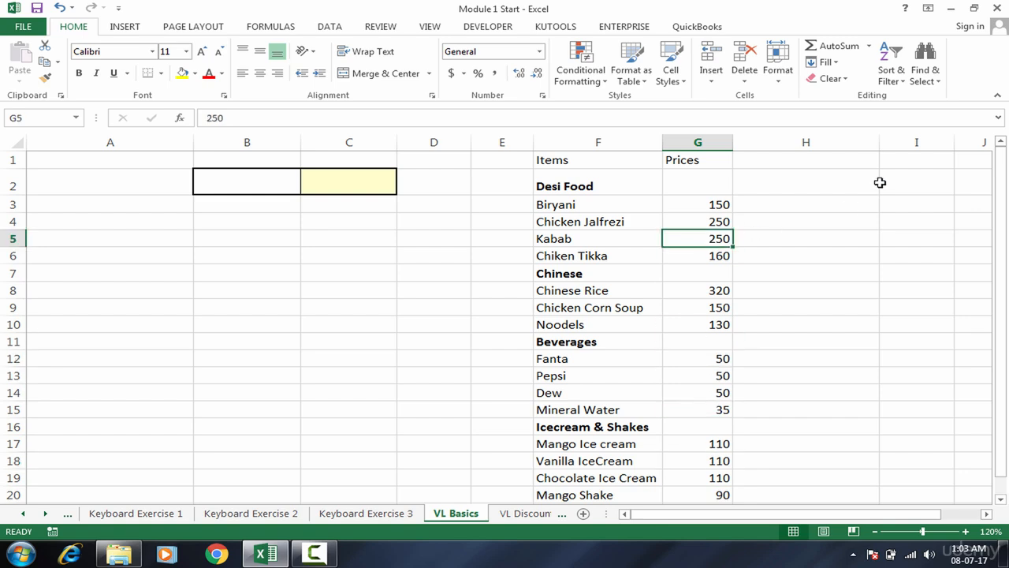
{"action": "left_click_drag", "start_coordinate": [608, 205], "coordinate": [609, 290]}
{"action": "left_click", "coordinate": [715, 189]}
{"action": "left_click", "coordinate": [676, 287]}
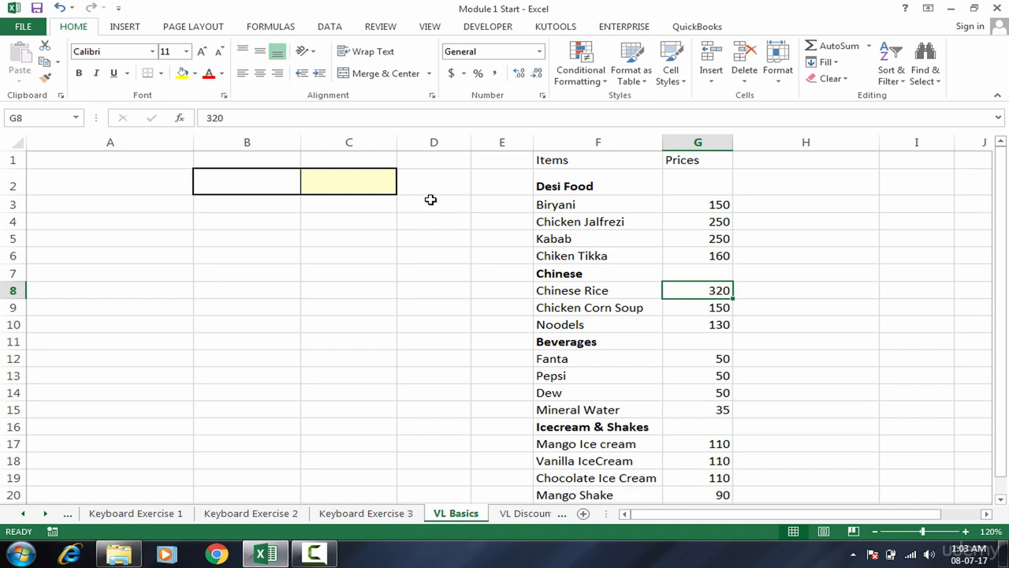
- Compare the item names and prices with the empty bordered cells B2 and C2
{"action": "left_click", "coordinate": [643, 234]}
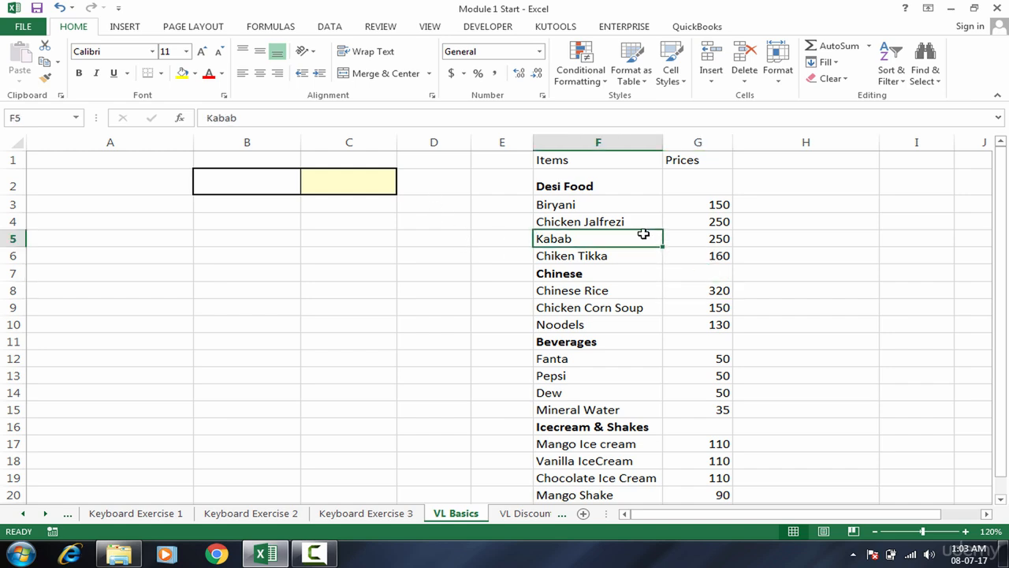
{"action": "left_click_drag", "start_coordinate": [637, 204], "coordinate": [633, 391]}
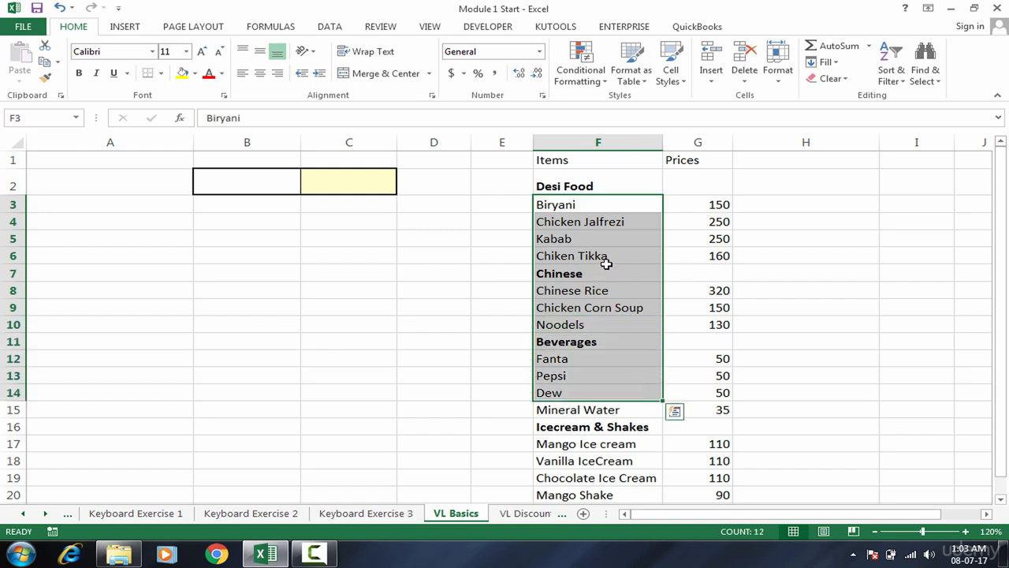
{"action": "left_click", "coordinate": [699, 461]}
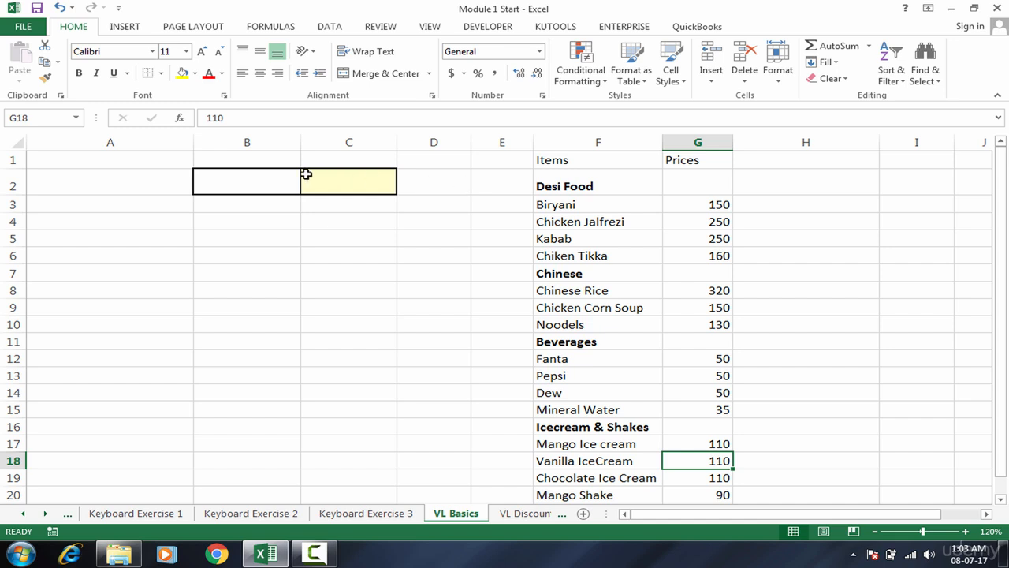
{"action": "left_click", "coordinate": [268, 180]}
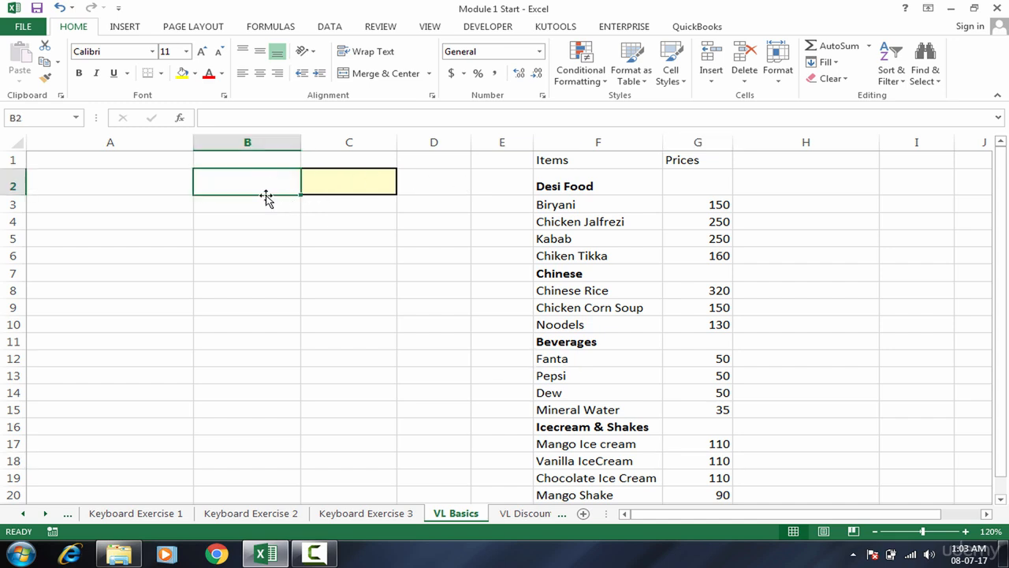
{"action": "left_click", "coordinate": [325, 182]}
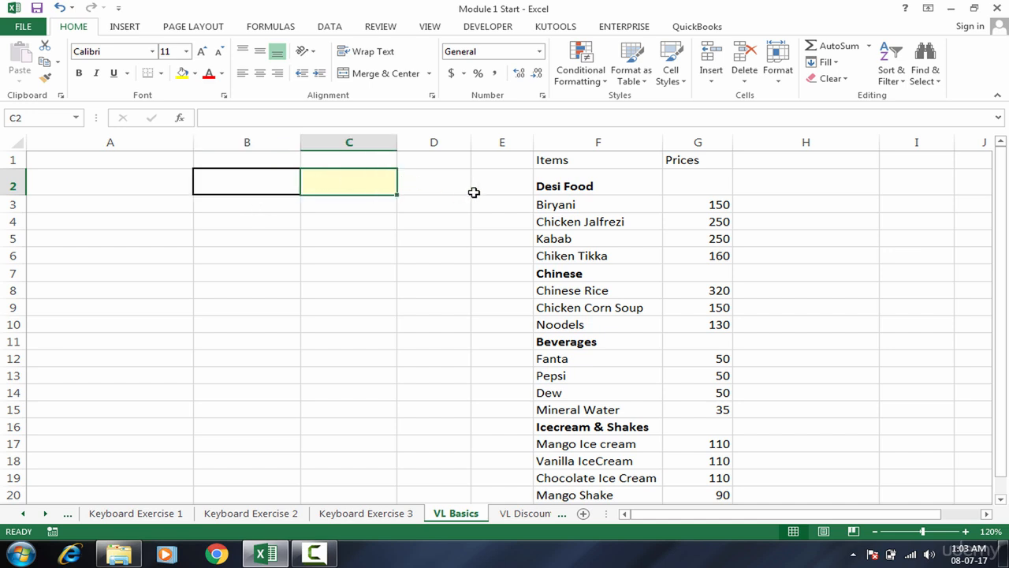
- Enter Mango Shake as the item name in cell B2 and make C2 the active cell
{"action": "left_click", "coordinate": [278, 186]}
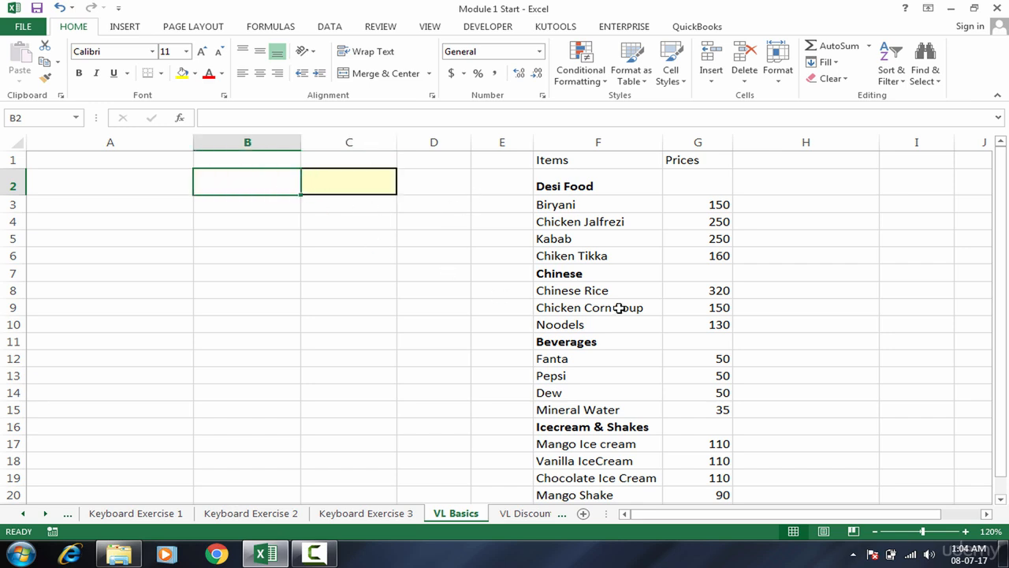
{"action": "type", "text": "Man"}
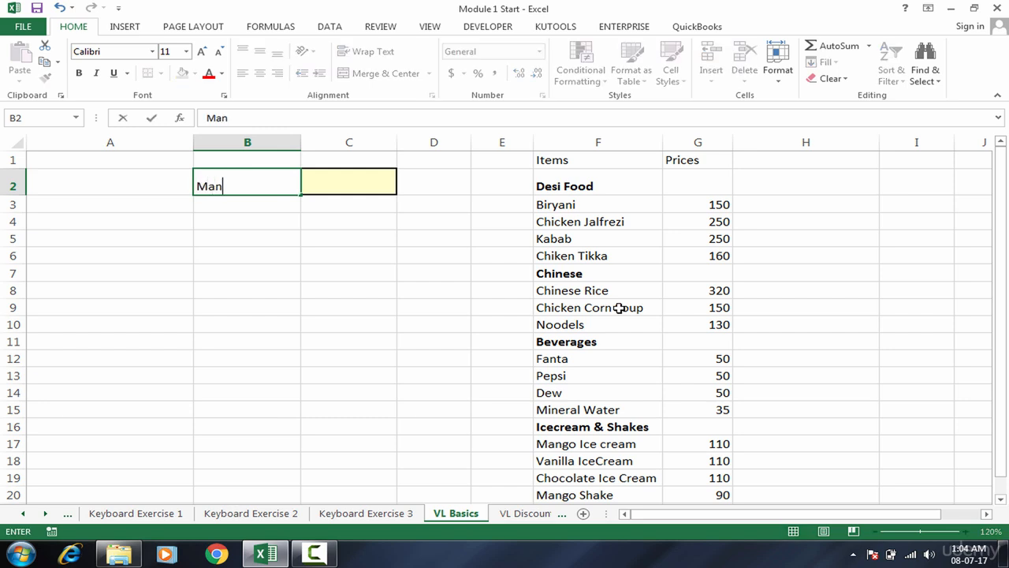
{"action": "type", "text": "go Shake"}
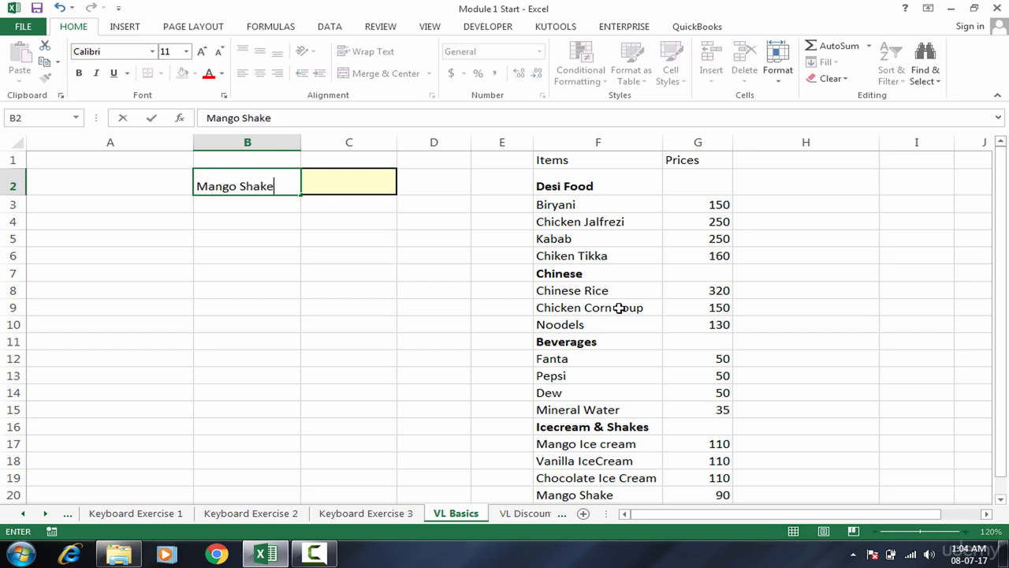
{"action": "key", "text": "Tab"}
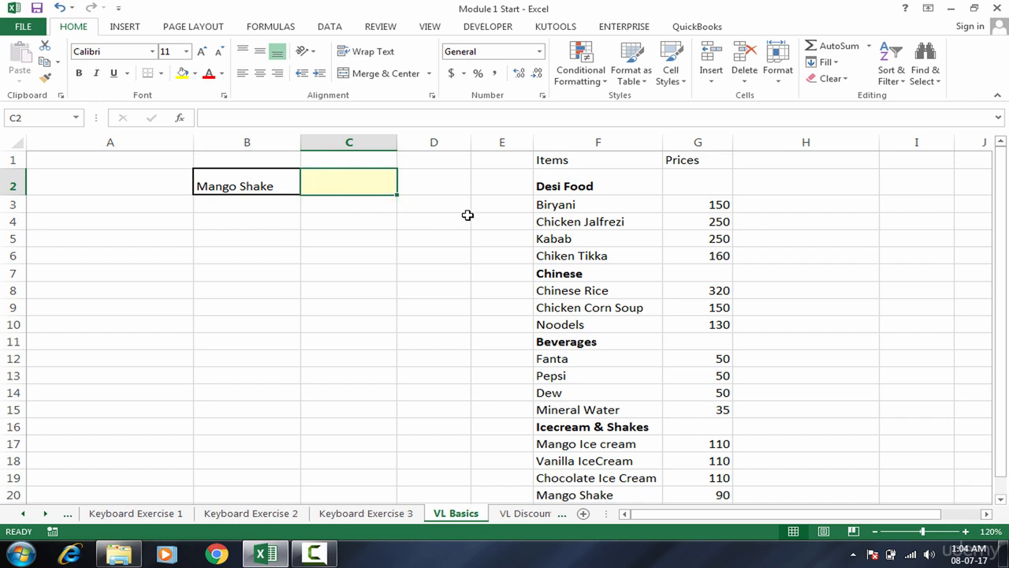
{"action": "left_click", "coordinate": [570, 202]}
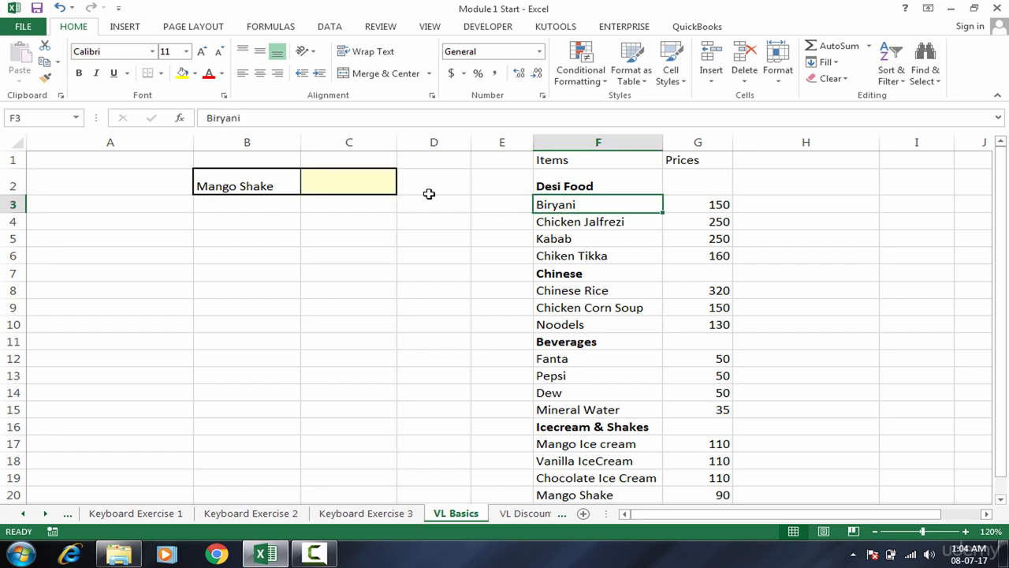
{"action": "left_click", "coordinate": [384, 180]}
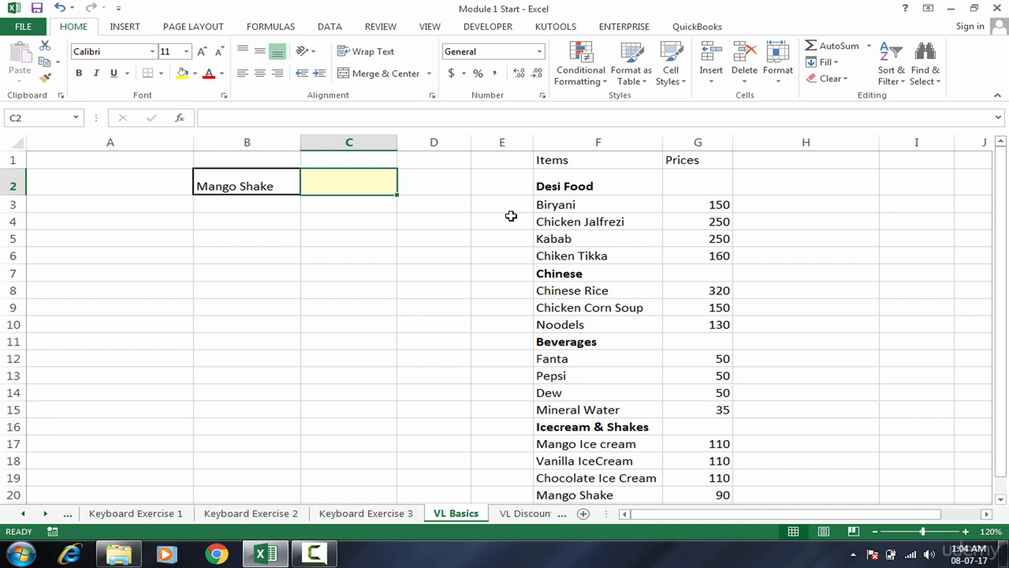
{"action": "type", "text": "=vlo"}
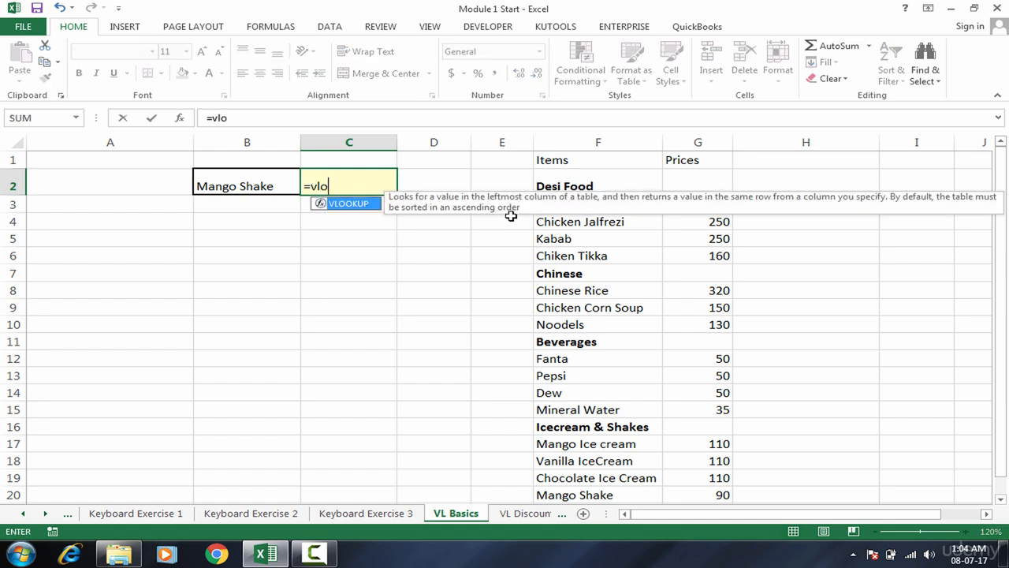
{"action": "key", "text": "Tab"}
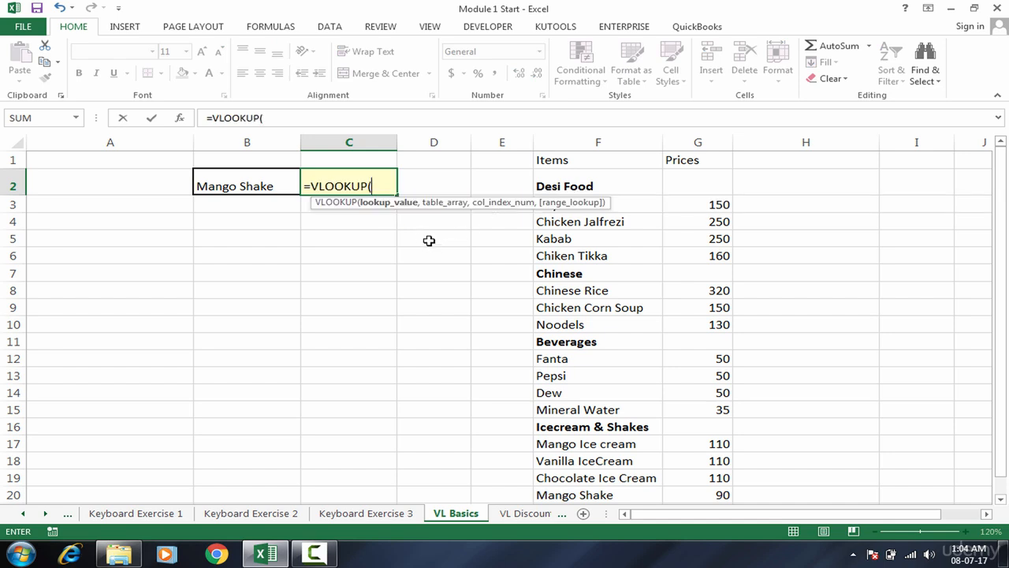
{"action": "key", "text": "BackSpace"}
{"action": "key", "text": "BackSpace"}
{"action": "key", "text": "BackSpace"}
{"action": "key", "text": "BackSpace"}
{"action": "key", "text": "BackSpace"}
{"action": "key", "text": "BackSpace"}
{"action": "key", "text": "BackSpace"}
{"action": "key", "text": "BackSpace"}
{"action": "key", "text": "BackSpace"}
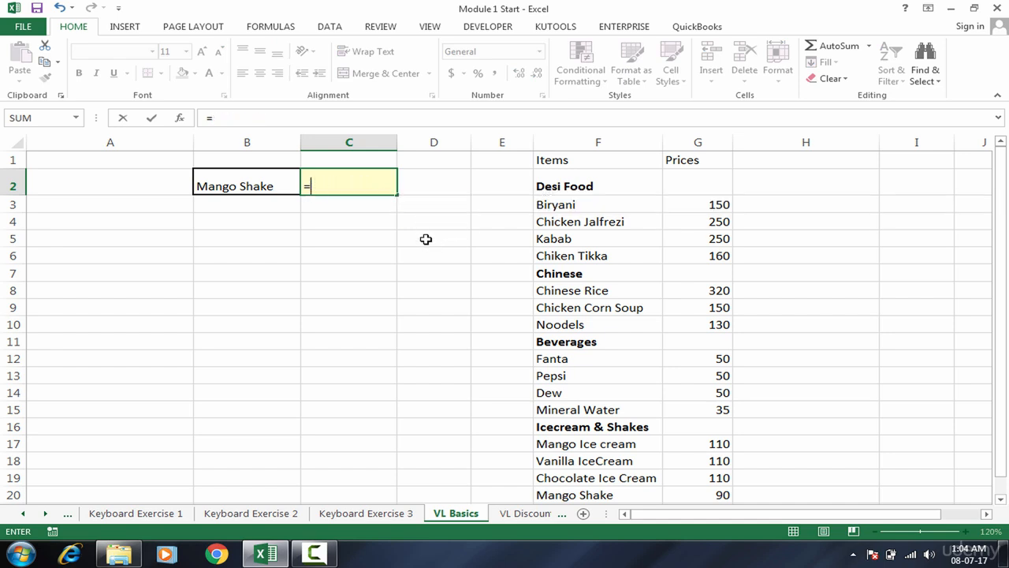
- Begin a VLOOKUP formula in C2 with cell B2 as the lookup value
{"action": "type", "text": "=vl"}
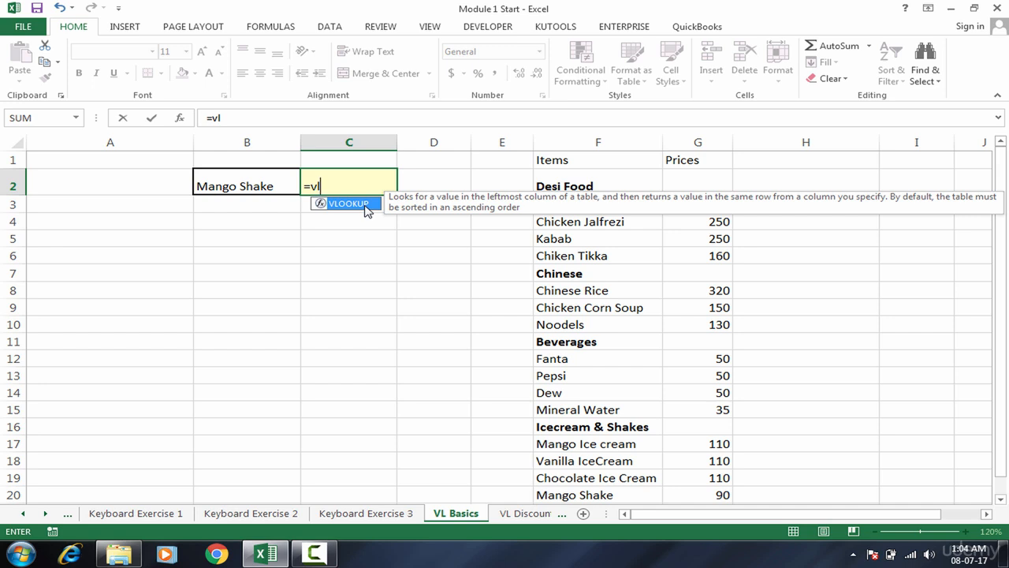
{"action": "double_click", "coordinate": [346, 203]}
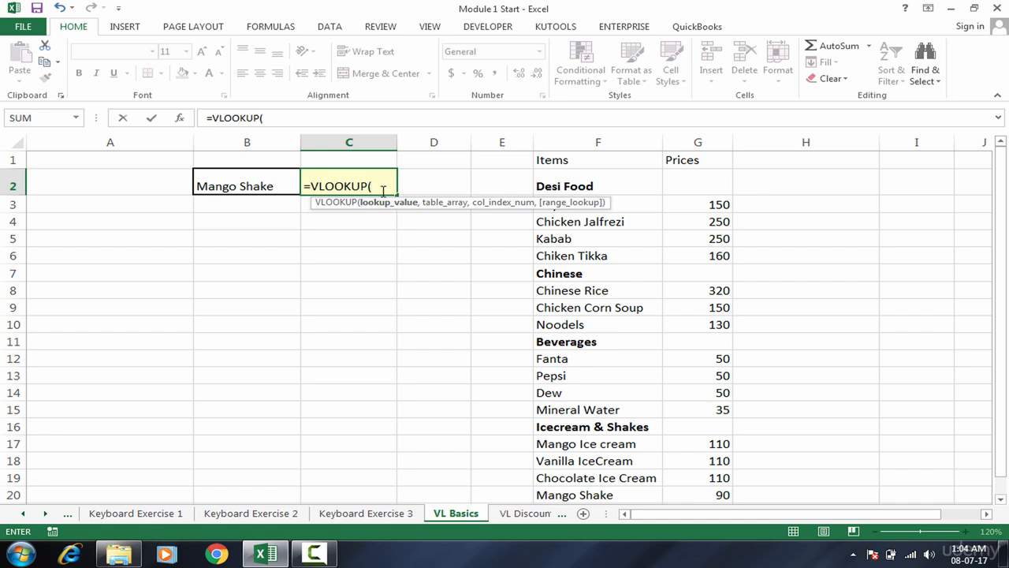
{"action": "left_click", "coordinate": [251, 186]}
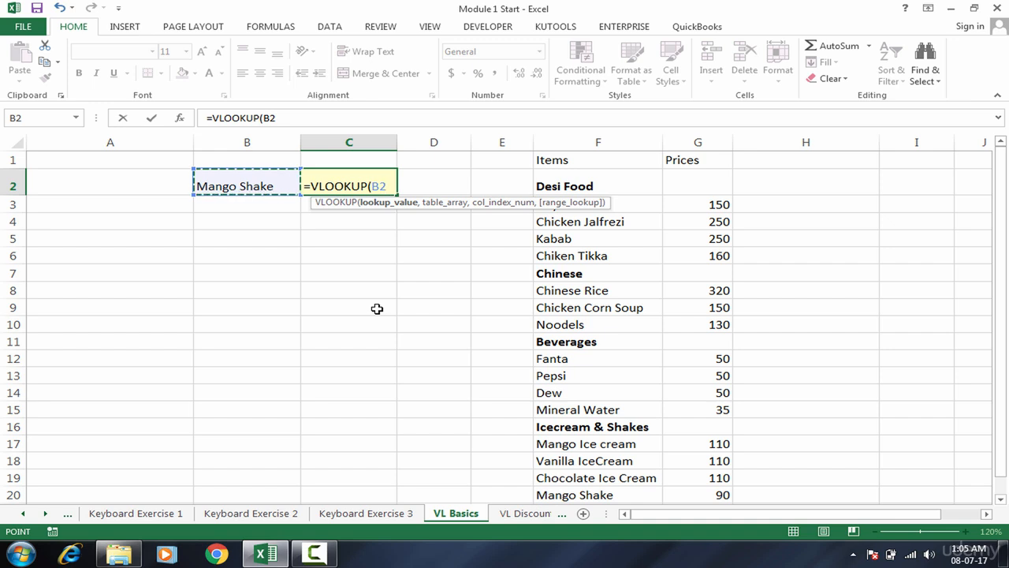
{"action": "type", "text": ","}
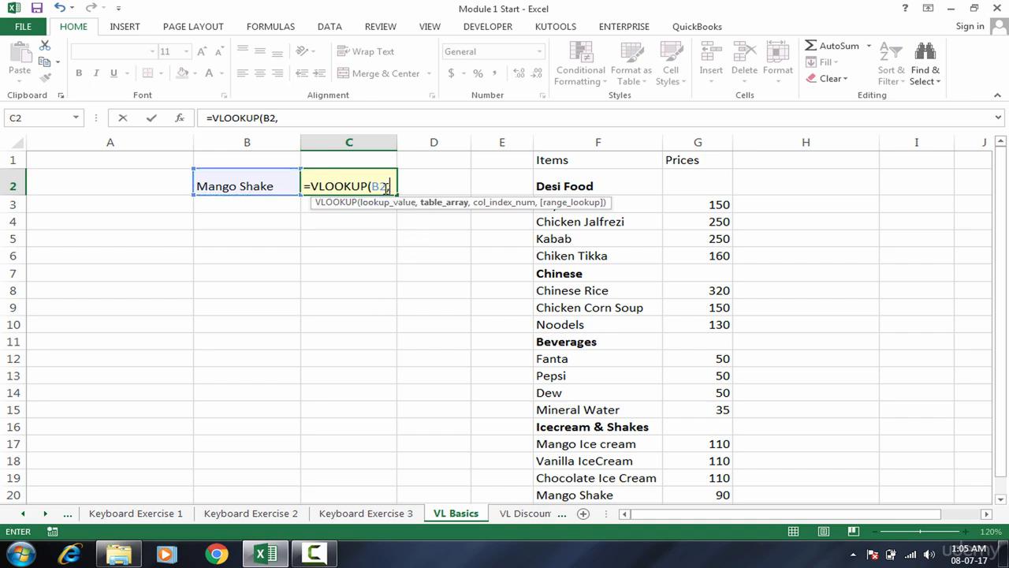
{"action": "key", "text": "BackSpace"}
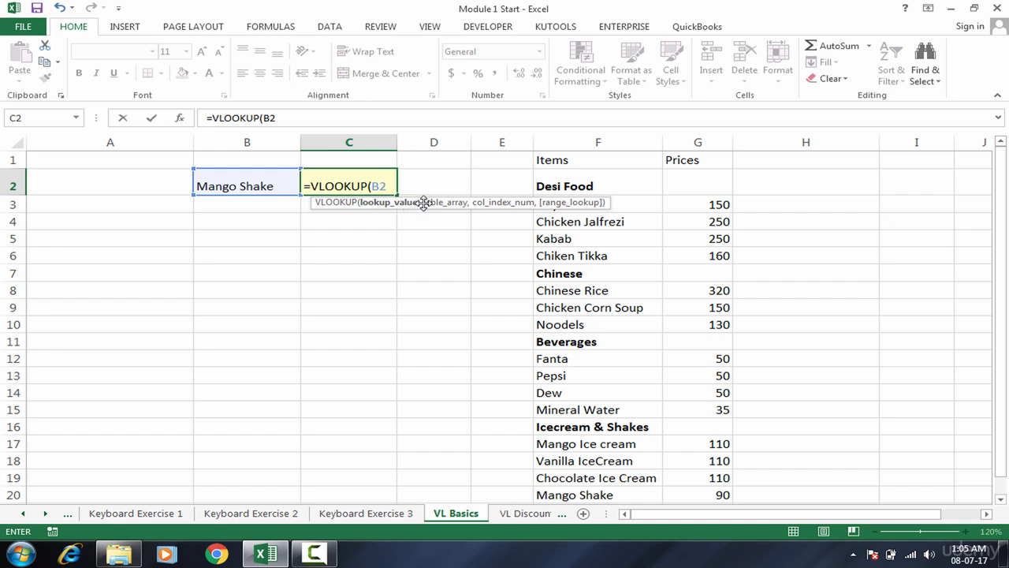
{"action": "type", "text": ","}
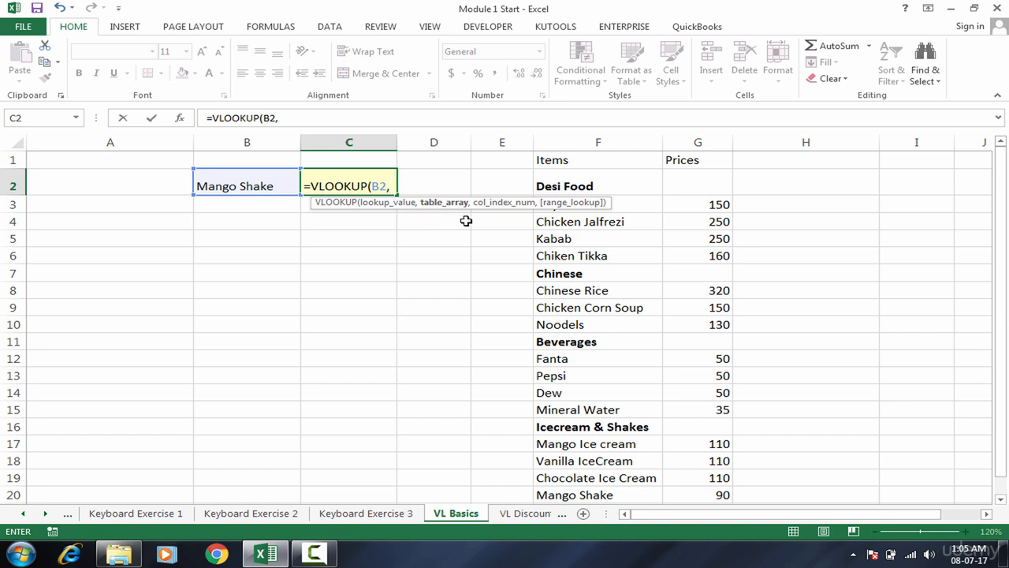
- Set the VLOOKUP table array to the item and price list F1:G21 and the column index to 2
{"action": "left_click", "coordinate": [606, 162]}
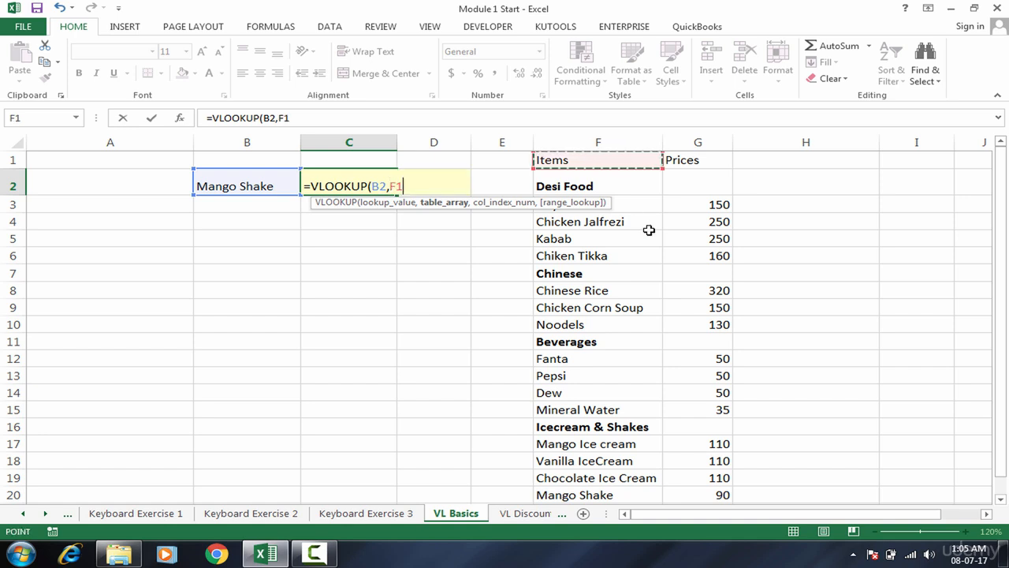
{"action": "key", "text": "ctrl+shift+Right"}
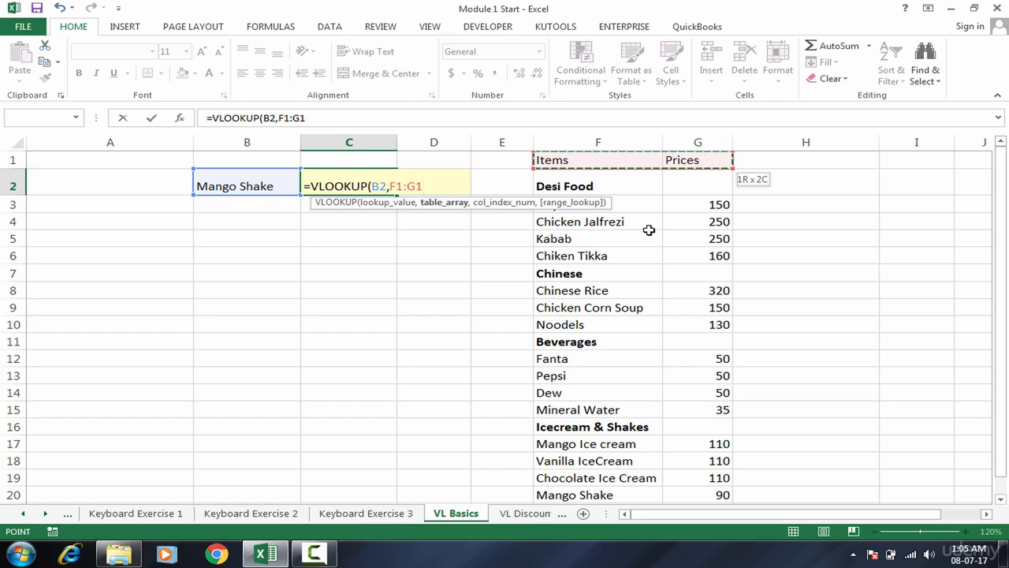
{"action": "key", "text": "ctrl+shift+Down"}
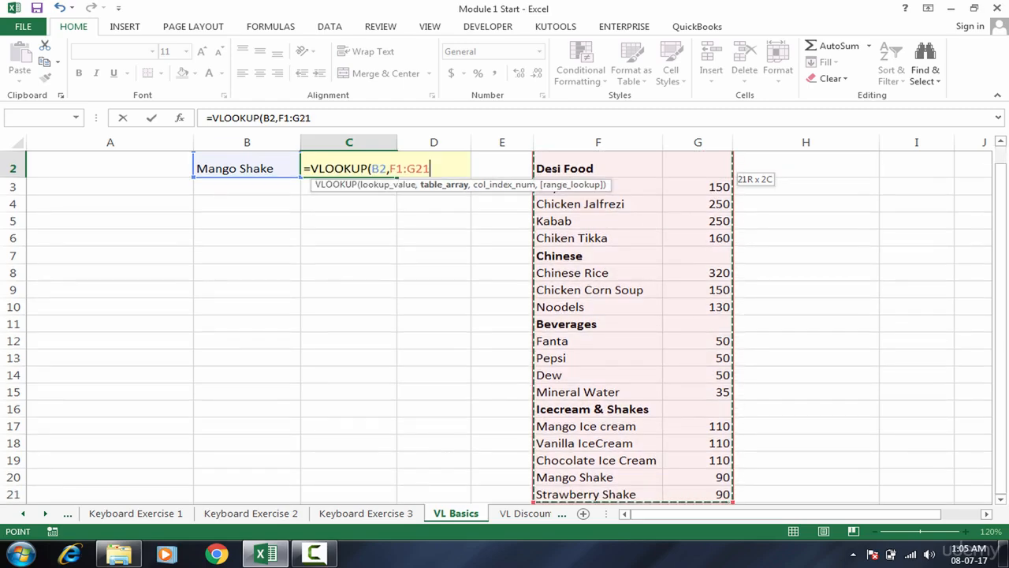
{"action": "left_click_drag", "start_coordinate": [1002, 362], "coordinate": [1003, 187]}
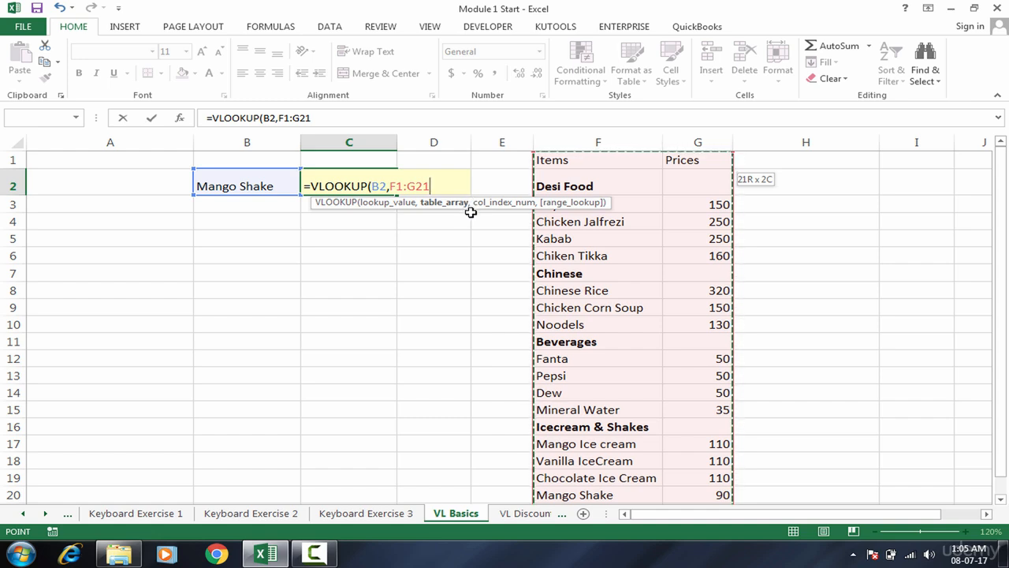
{"action": "type", "text": ",2"}
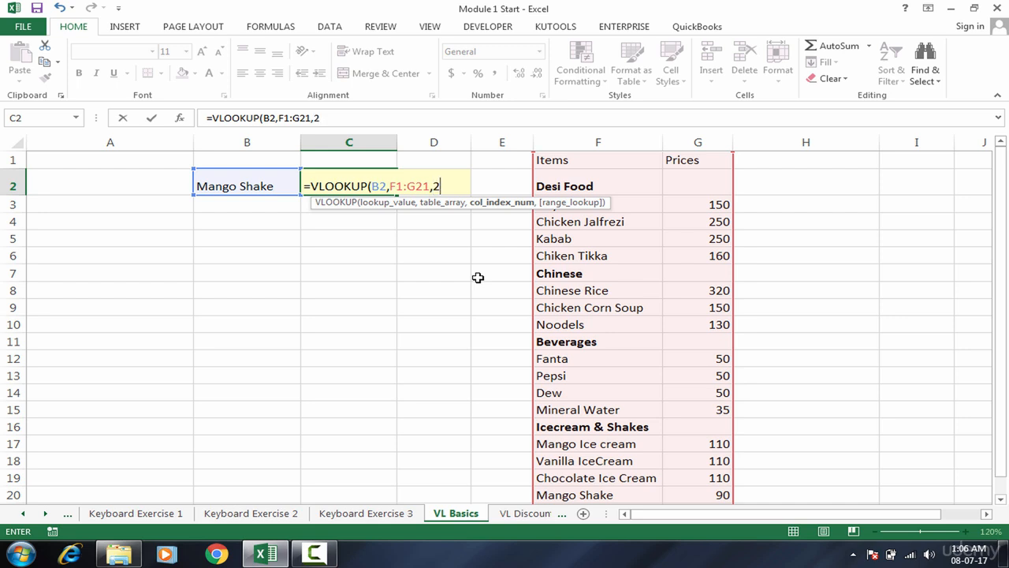
{"action": "type", "text": ","}
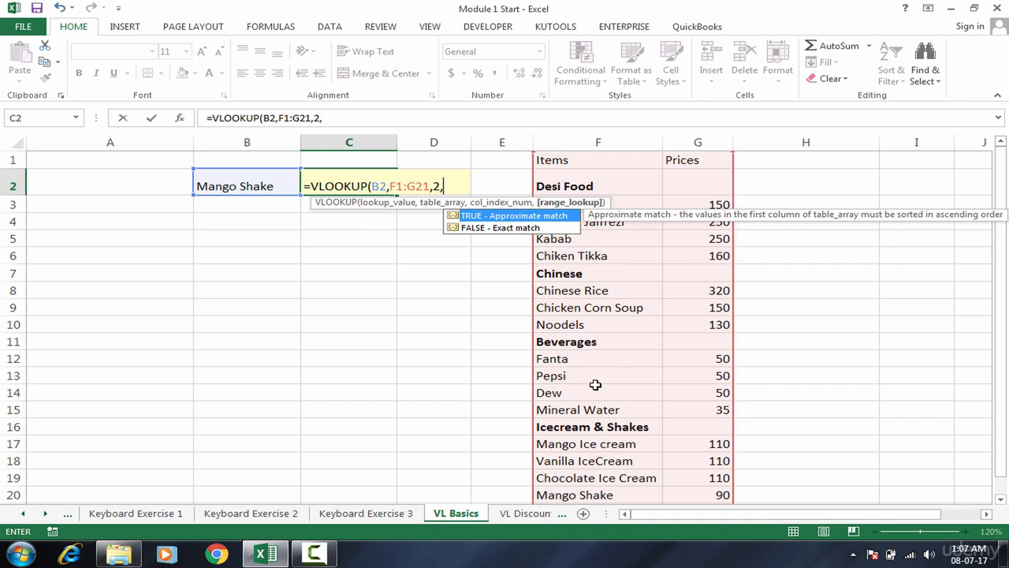
{"action": "left_click", "coordinate": [495, 231]}
{"action": "double_click", "coordinate": [495, 229]}
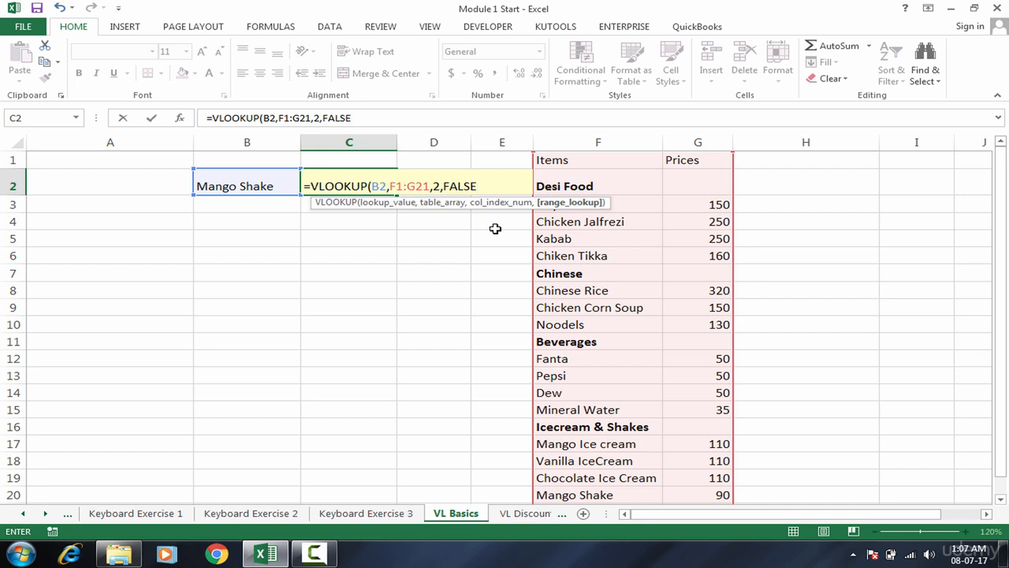
{"action": "key", "text": "BackSpace"}
{"action": "key", "text": "BackSpace"}
{"action": "key", "text": "BackSpace"}
{"action": "key", "text": "BackSpace"}
{"action": "key", "text": "BackSpace"}
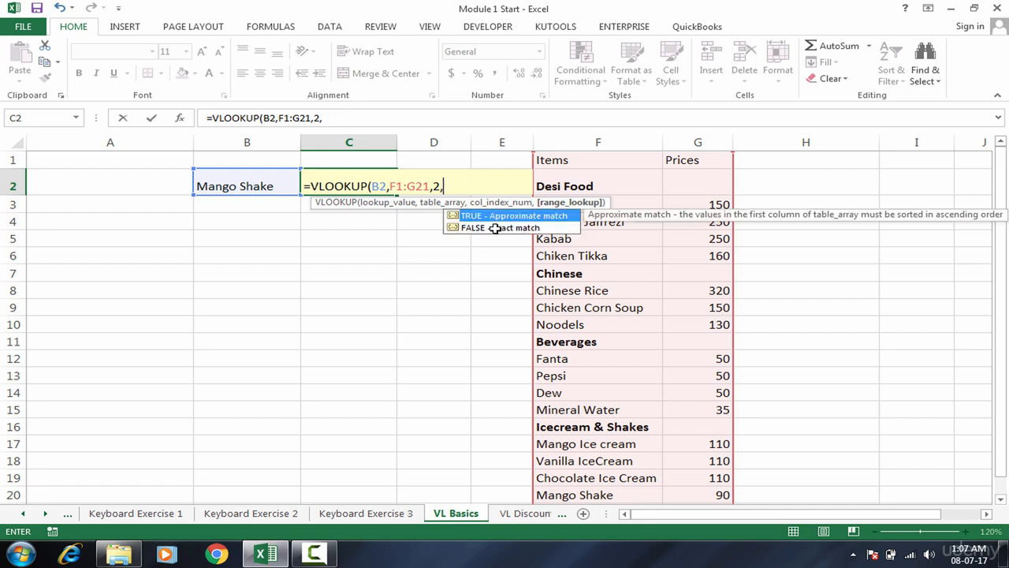
- Finish the formula in C2 as =VLOOKUP(B2,F1:G21,2,0), using 0 for an exact match, and check the resulting cell
{"action": "type", "text": "0"}
{"action": "left_click", "coordinate": [453, 185]}
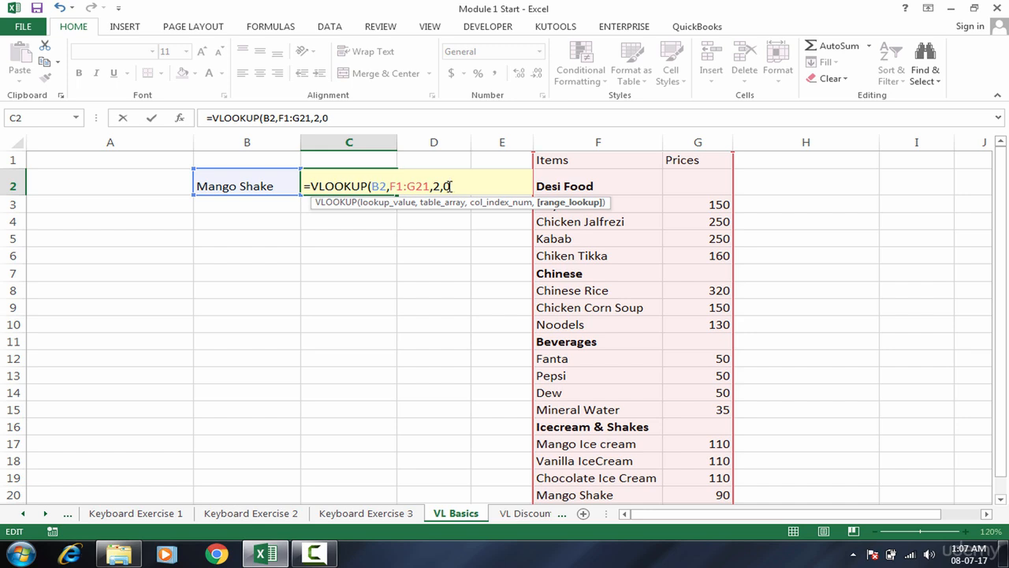
{"action": "key", "text": "shift+Left"}
{"action": "key", "text": "Right"}
{"action": "key", "text": "BackSpace"}
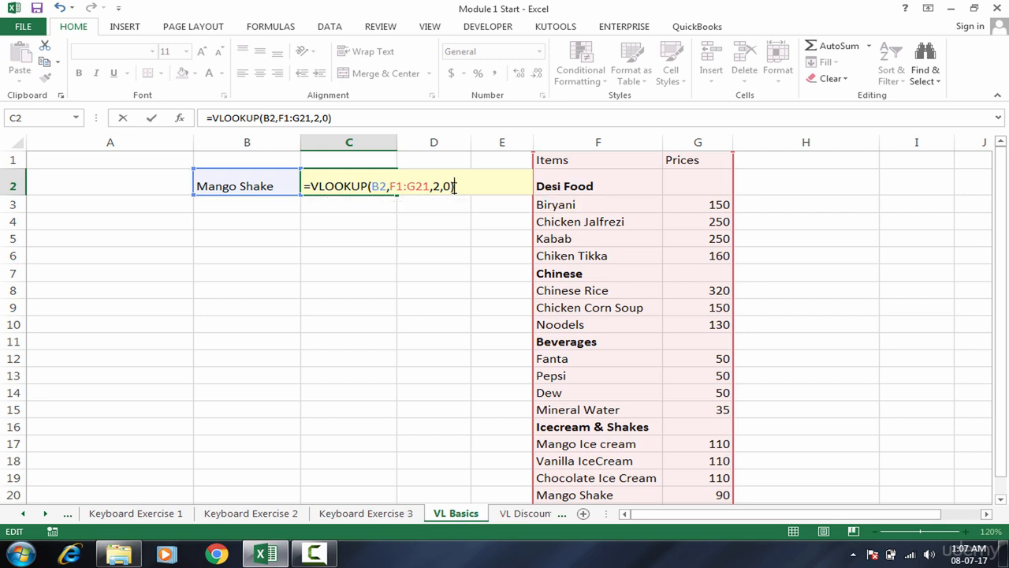
{"action": "type", "text": "0"}
{"action": "key", "text": "Return"}
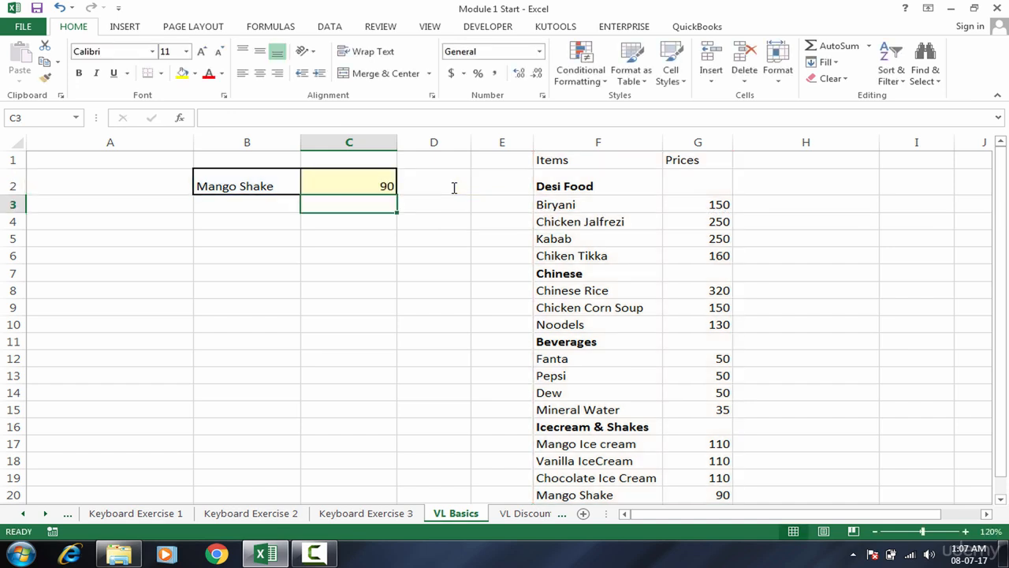
{"action": "left_click", "coordinate": [383, 187]}
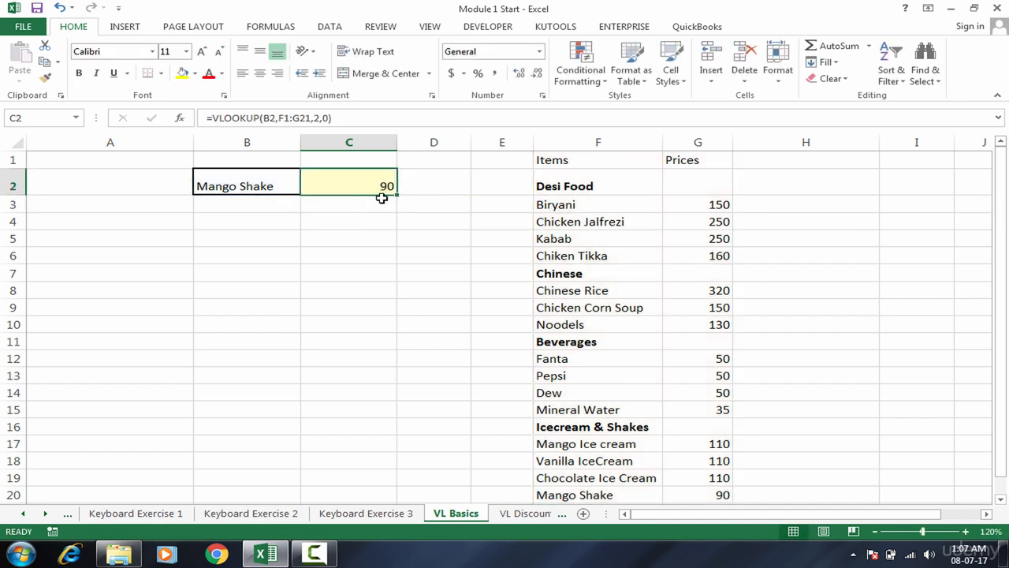
- Replace the item name in B2 with Dew and check the lookup in C2
{"action": "left_click", "coordinate": [241, 186]}
{"action": "type", "text": "Dew"}
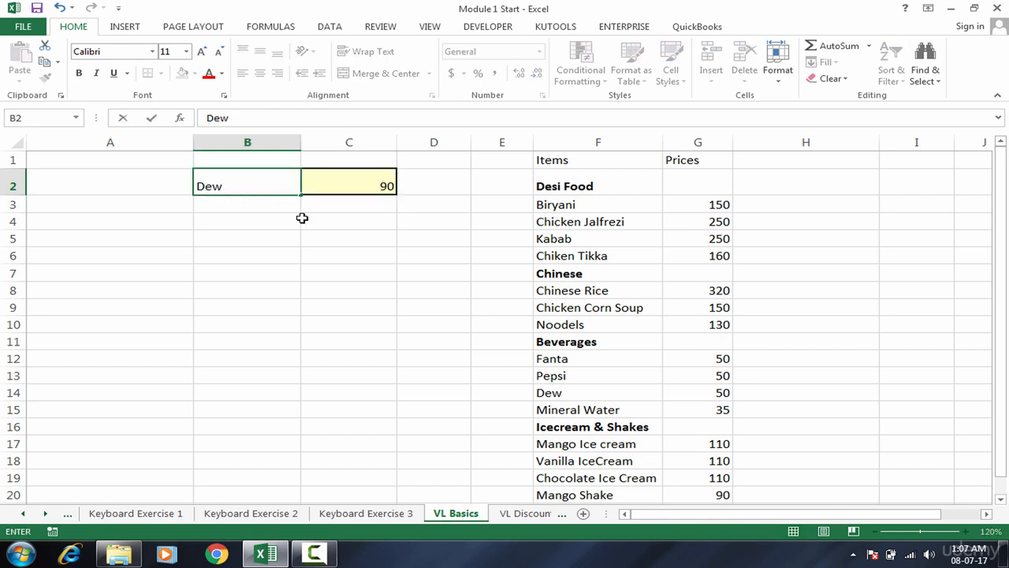
{"action": "key", "text": "Return"}
{"action": "key", "text": "Up"}
{"action": "key", "text": "Right"}
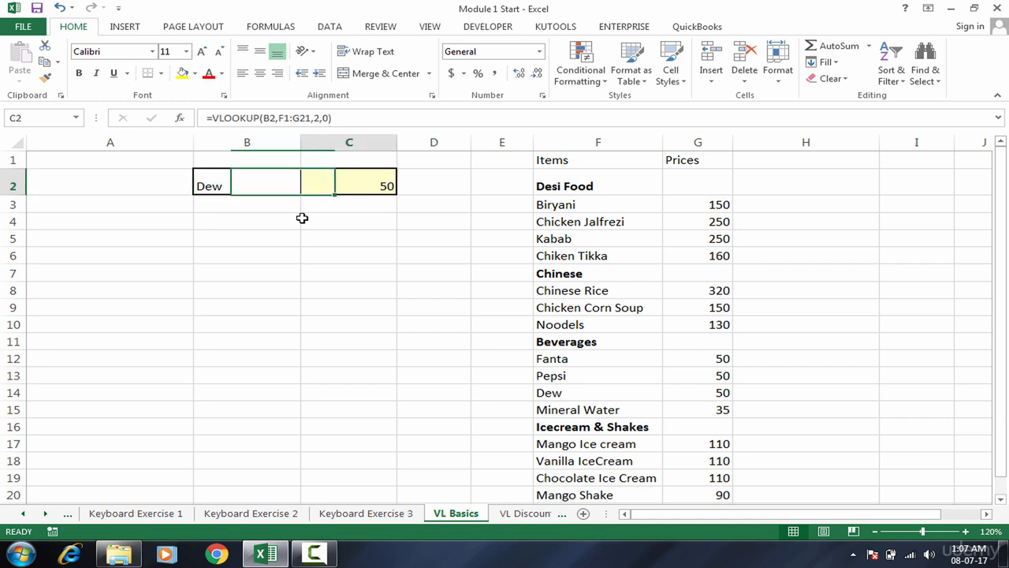
- Replace the item name in B2 with the misspelled entry Biyani and check the lookup in C2
{"action": "left_click", "coordinate": [248, 187]}
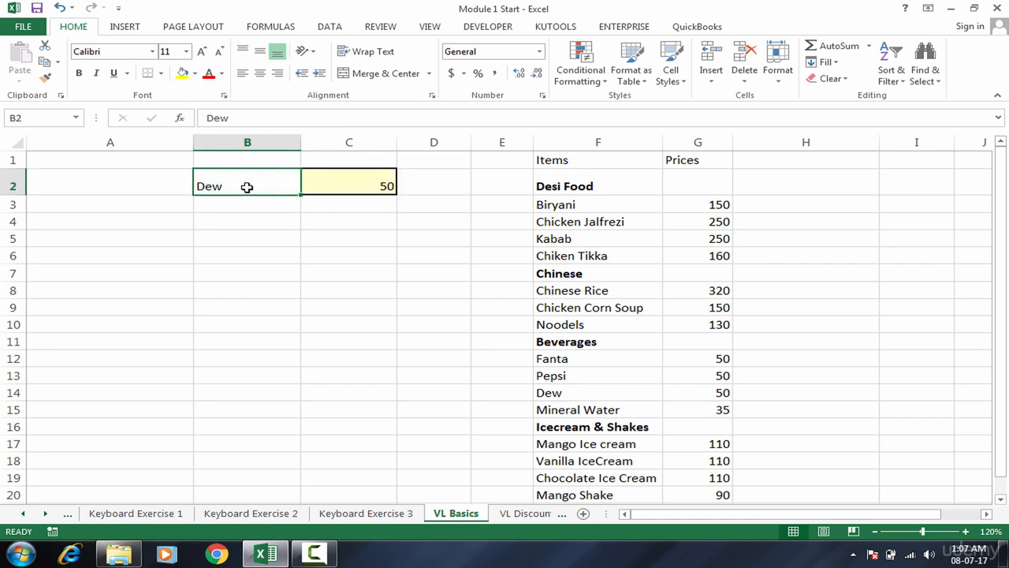
{"action": "type", "text": "Biyani"}
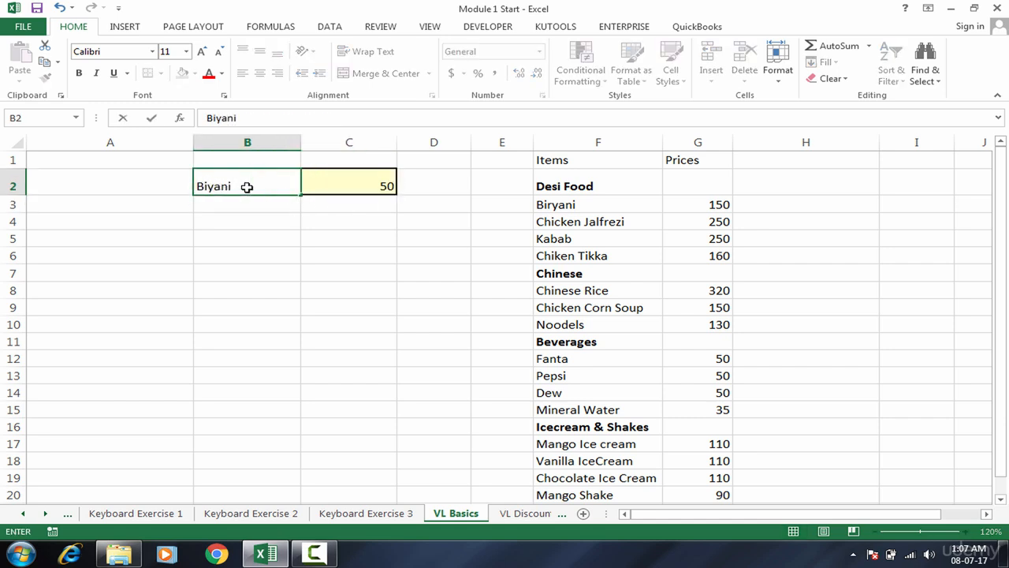
{"action": "key", "text": "Return"}
{"action": "left_click", "coordinate": [341, 185]}
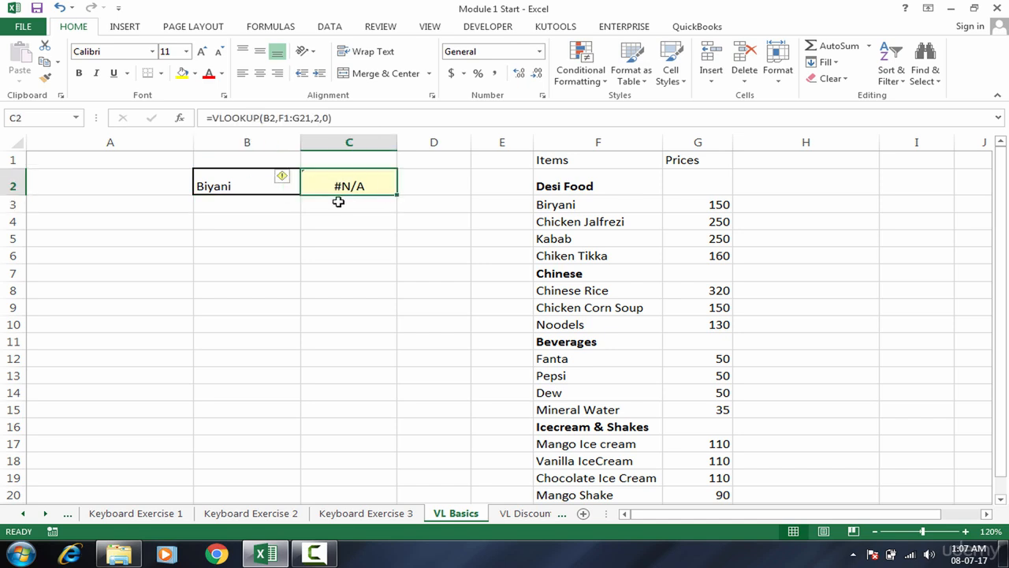
- Correct the spelling in B2 to Biryani and check the lookup in C2 again
{"action": "left_click", "coordinate": [254, 182]}
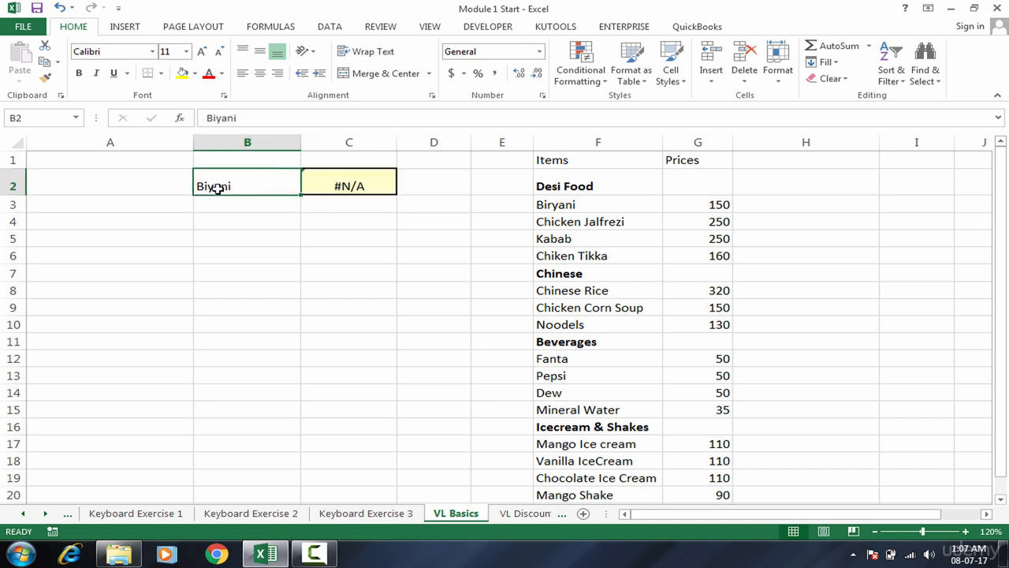
{"action": "double_click", "coordinate": [213, 188]}
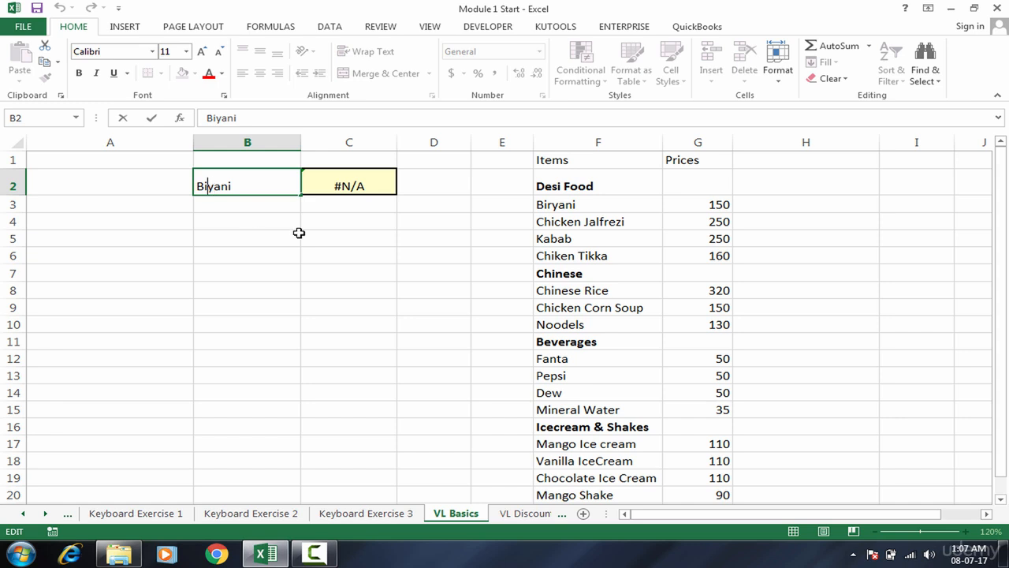
{"action": "type", "text": "r"}
{"action": "key", "text": "Return"}
{"action": "left_click", "coordinate": [352, 179]}
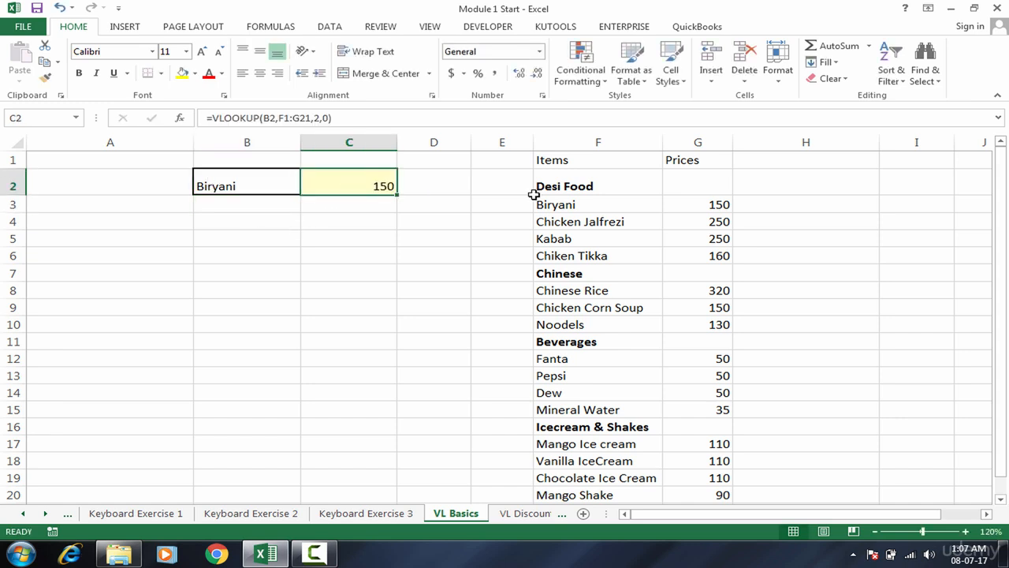
- Compare the Biryani price in G3 of the list with the lookup entry in B2 and C2
{"action": "left_click", "coordinate": [682, 203]}
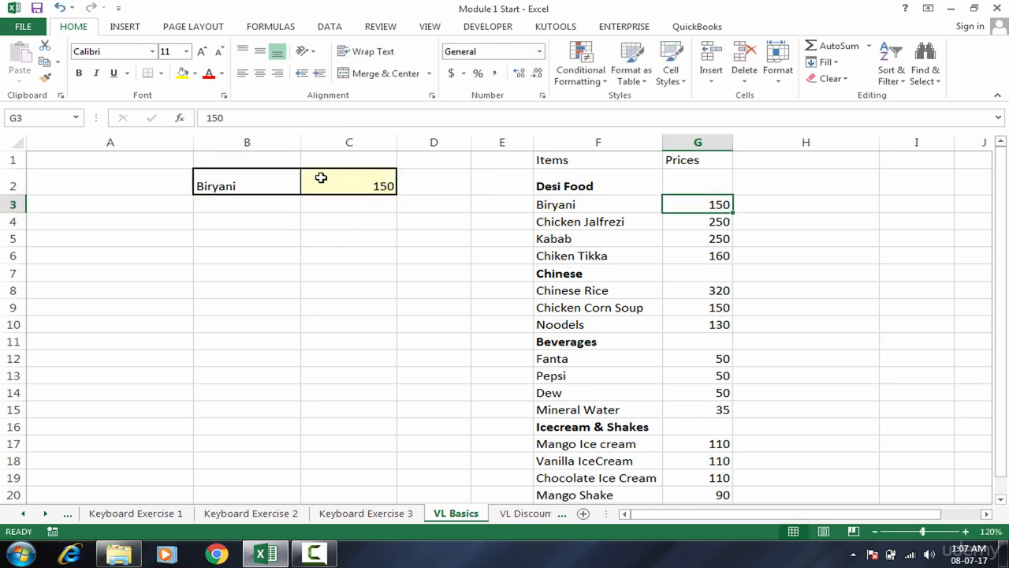
{"action": "left_click", "coordinate": [321, 177]}
{"action": "left_click", "coordinate": [280, 187]}
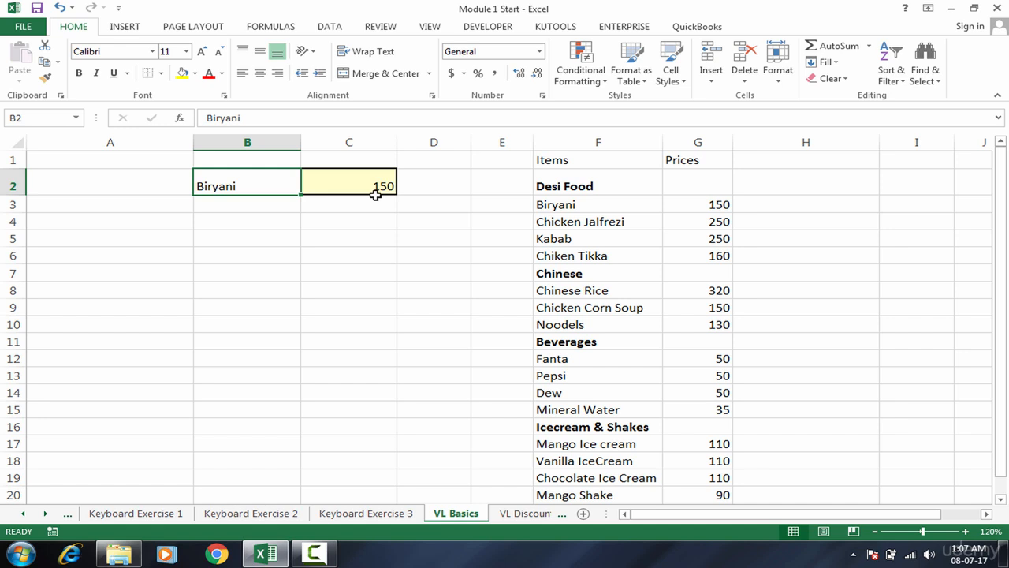
{"action": "left_click", "coordinate": [372, 189]}
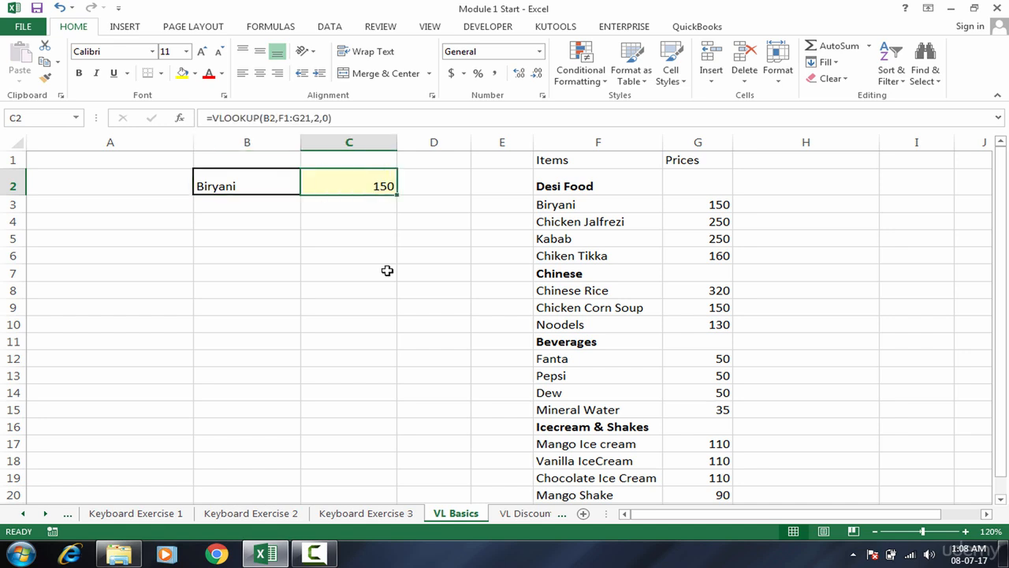